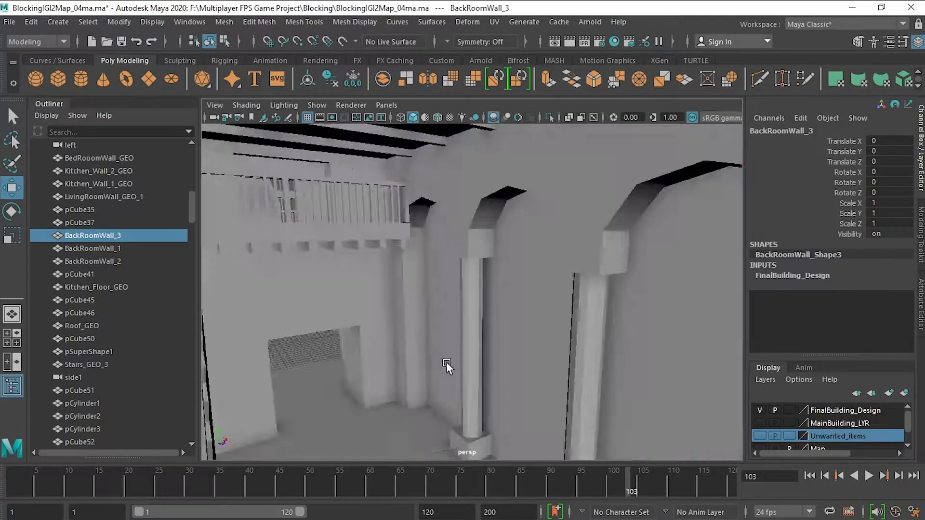
# Rename pCube51, the arched back room wall, as BackRoomWall_4
pyautogui.write('BackRoomWall')
pyautogui.press('Return')
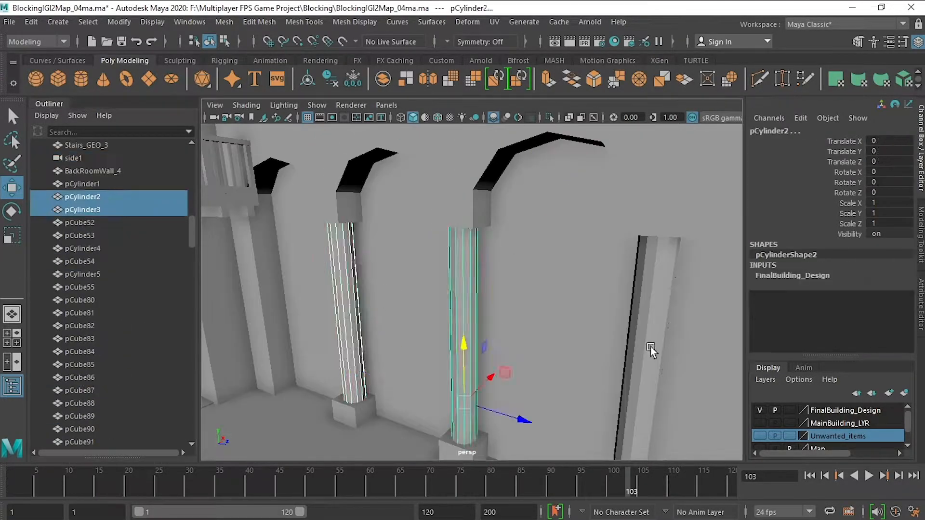
pyautogui.press('a')
pyautogui.click(349, 334)
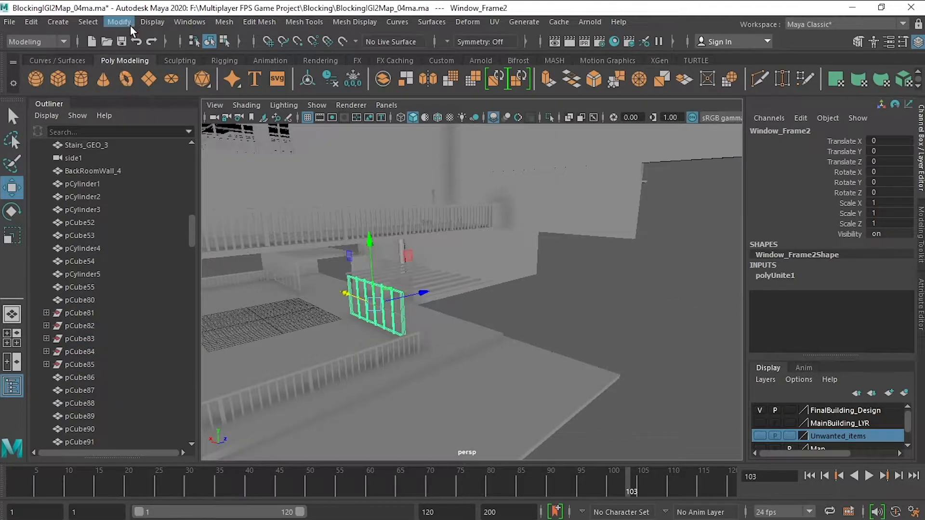
# Delete the construction history of the combined Window_Frame2 mesh
pyautogui.click(31, 21)
pyautogui.click(231, 155)
pyautogui.click(33, 22)
pyautogui.click(243, 175)
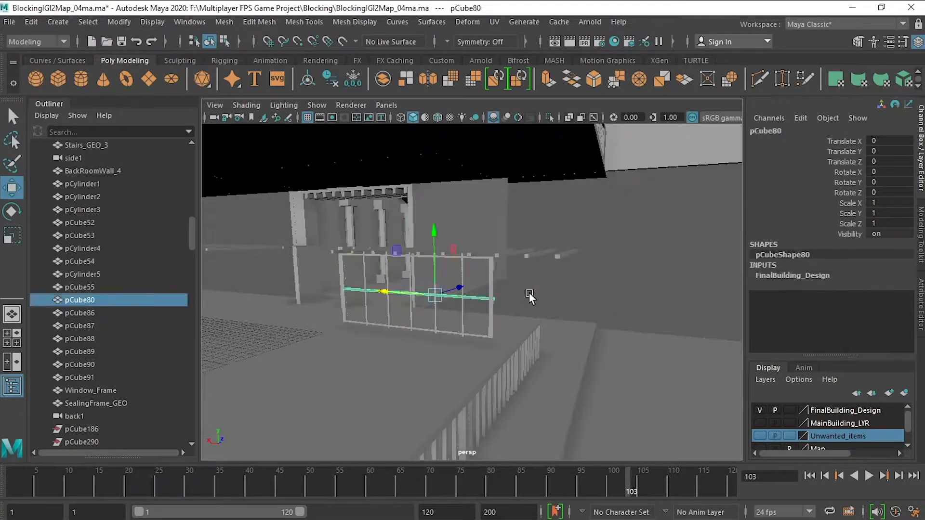
# Combine pCube80 with the surrounding window frame and its vertical bars, and delete the combined mesh's history
pyautogui.click(496, 289)
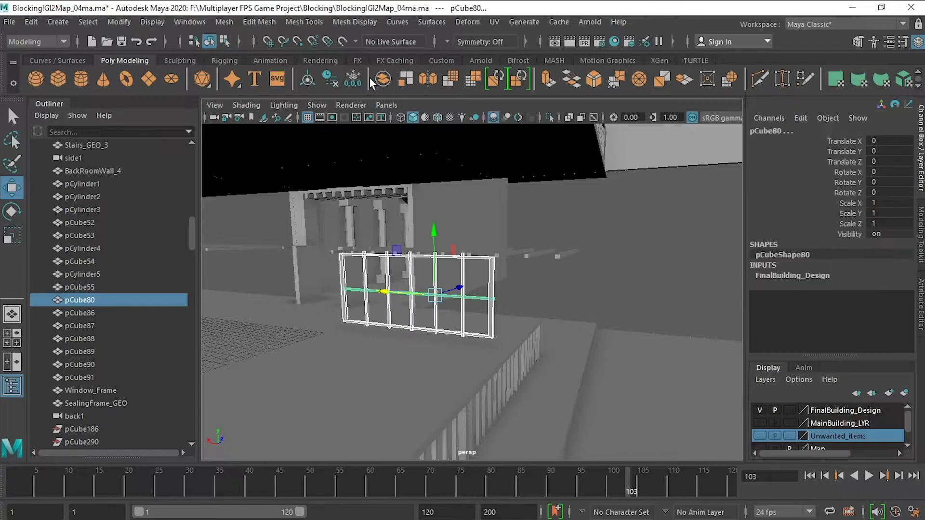
pyautogui.click(161, 22)
pyautogui.click(119, 22)
pyautogui.click(231, 155)
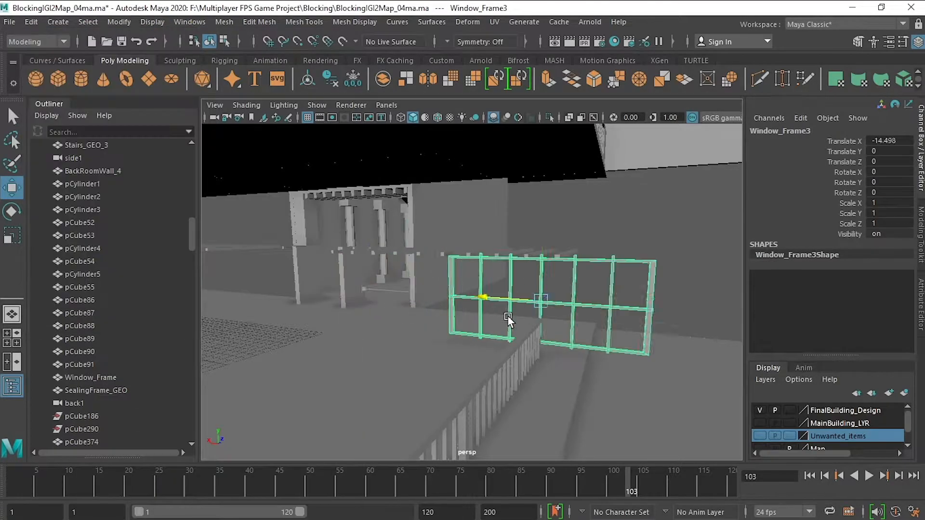
pyautogui.scroll(-5, 191, 390)
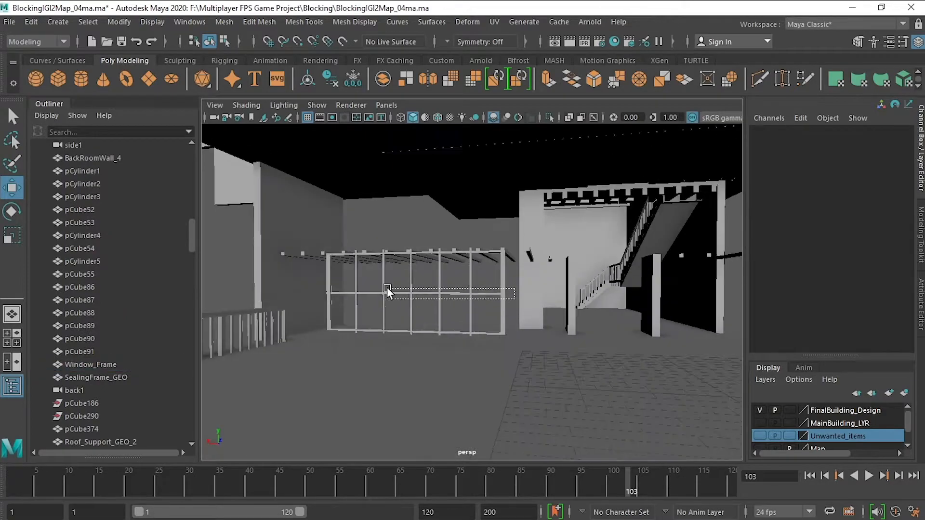
# Combine pCube86 to pCube91 and Window_Frame into a single window mesh
pyautogui.moveTo(388, 289); pyautogui.dragTo(308, 233)
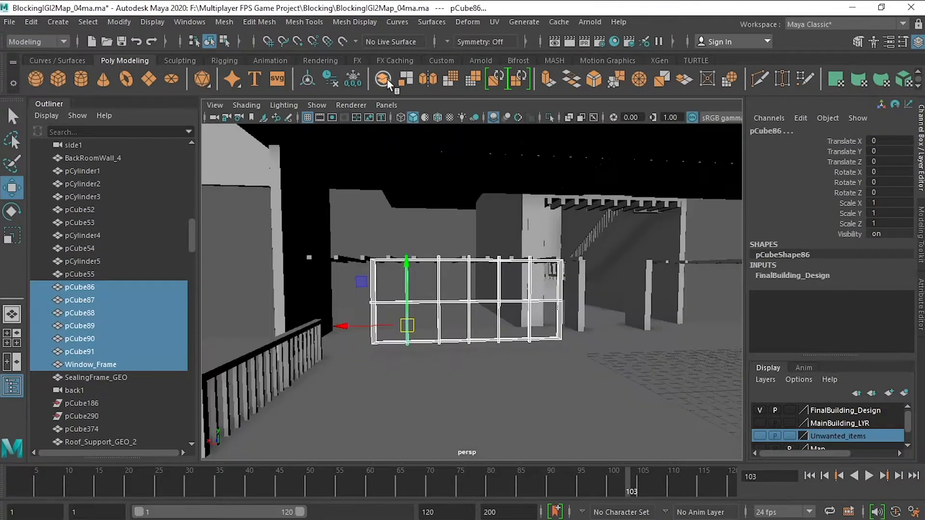
pyautogui.click(386, 79)
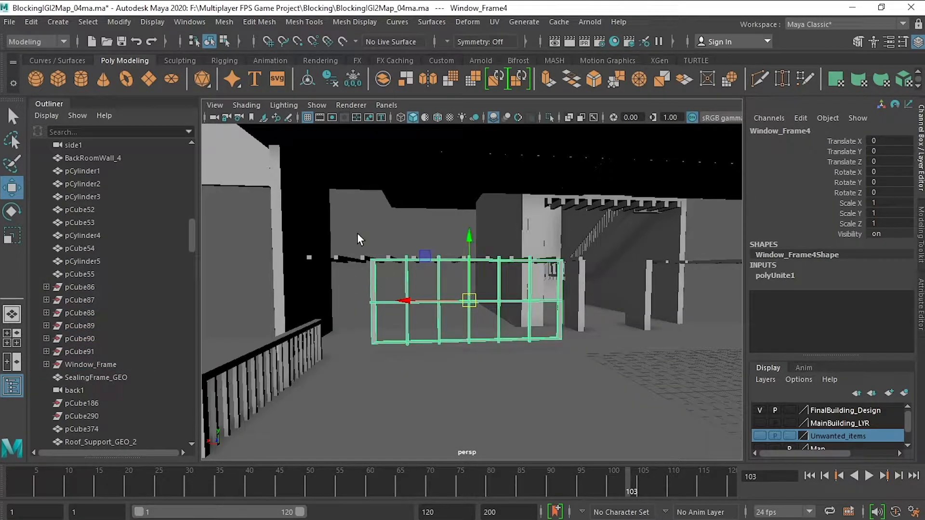
pyautogui.moveTo(387, 288); pyautogui.dragTo(576, 306)
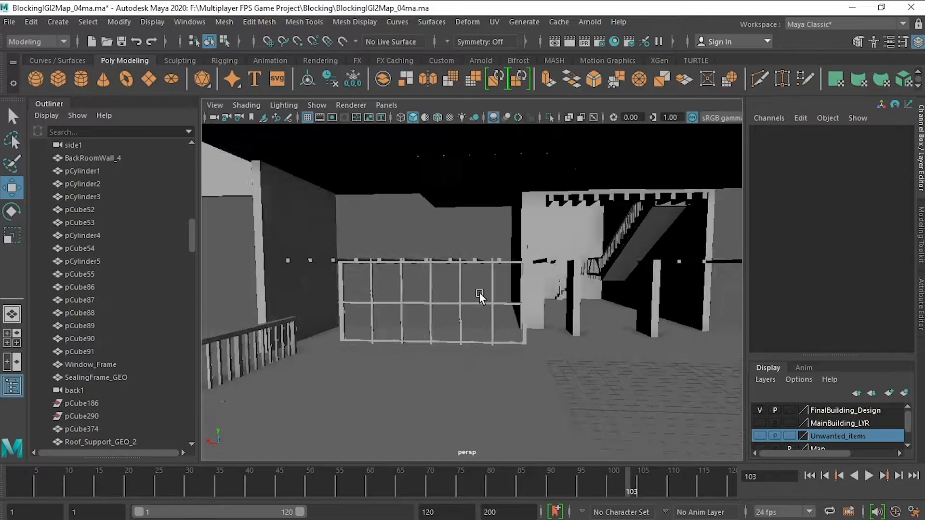
pyautogui.moveTo(539, 309); pyautogui.dragTo(469, 277)
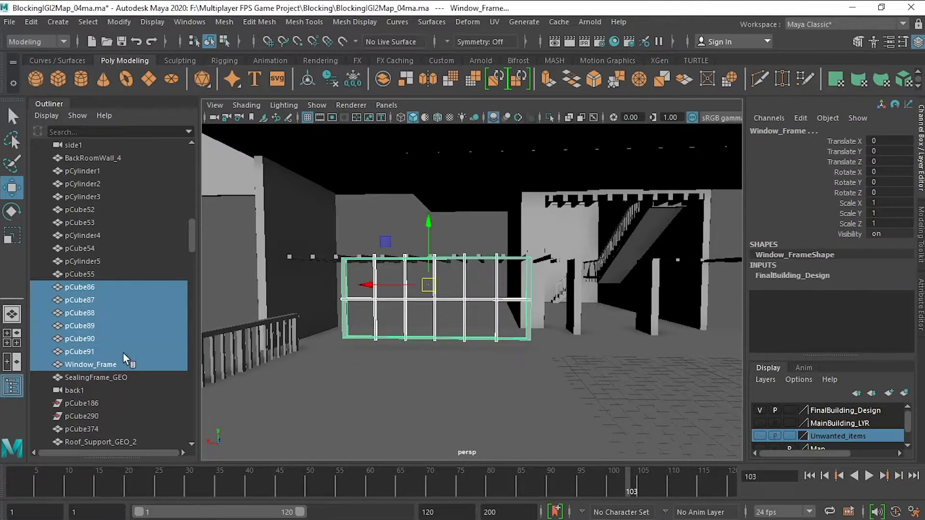
pyautogui.click(384, 79)
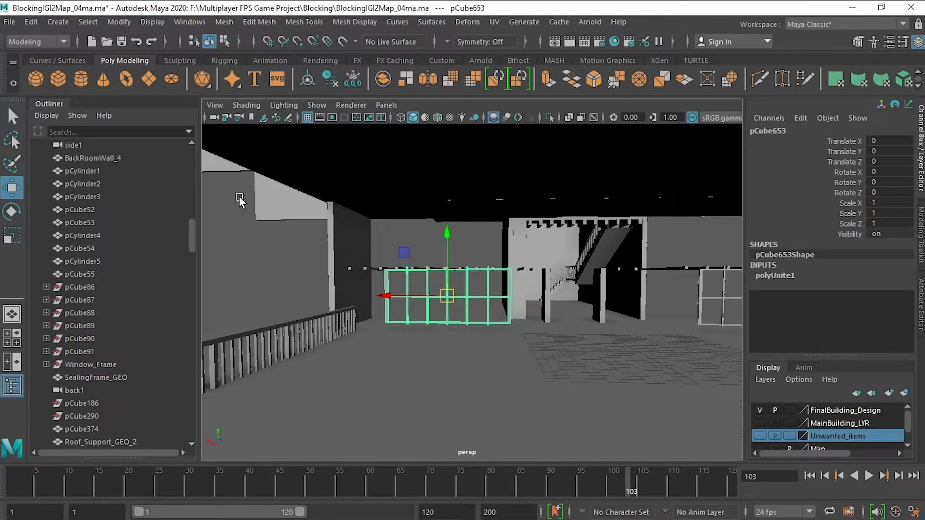
# Delete the combined window mesh's construction history and rename it WindowFrame_4
pyautogui.click(32, 21)
pyautogui.click(227, 185)
pyautogui.click(31, 22)
pyautogui.click(119, 22)
pyautogui.click(270, 155)
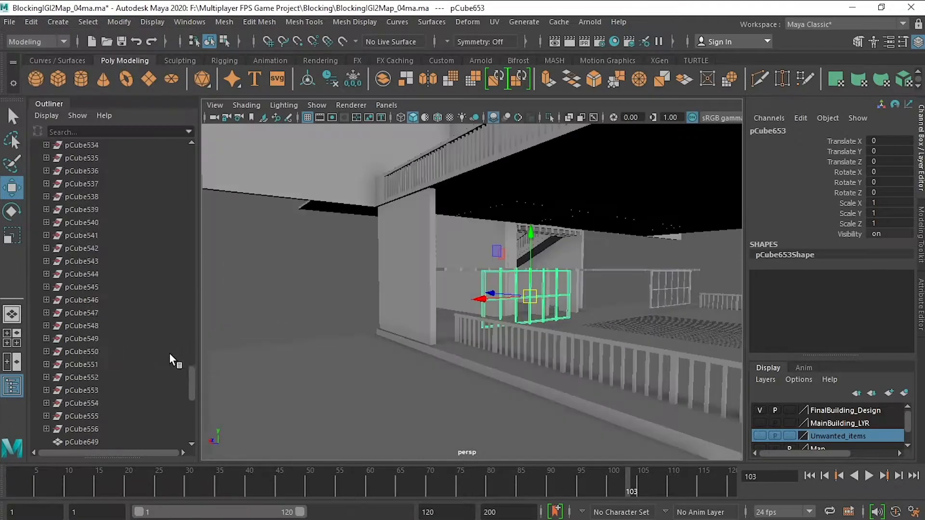
pyautogui.write('WindowFrame_4')
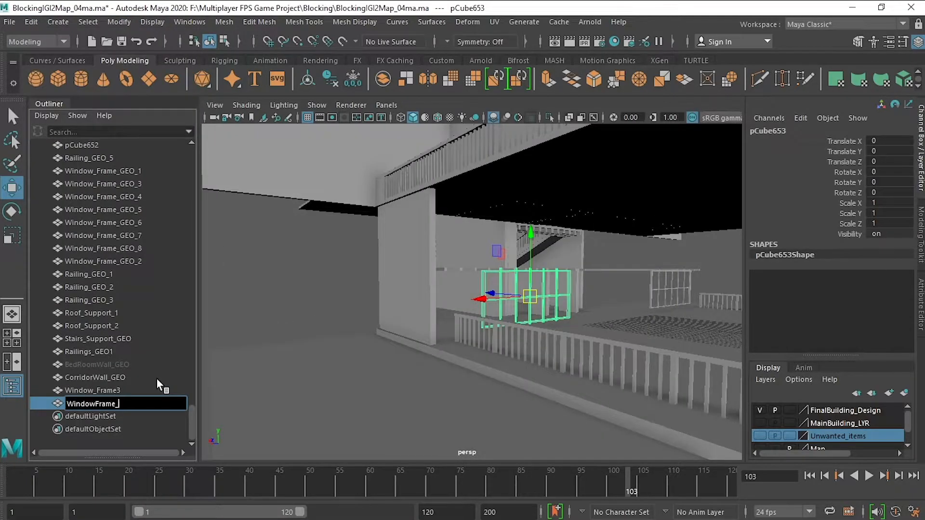
pyautogui.press('Return')
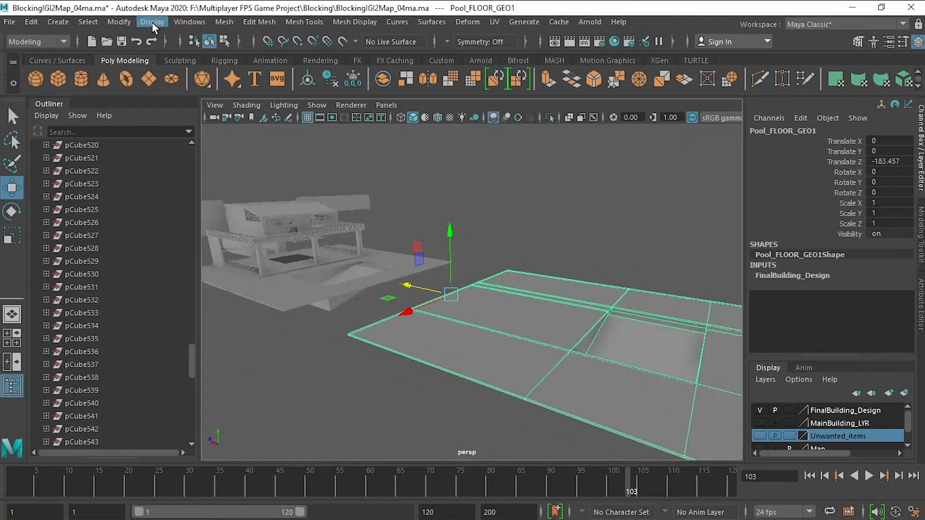
# Freeze the transformations of Pool_FLOOR_GEO1 and delete its construction history
pyautogui.click(119, 21)
pyautogui.moveTo(182, 147)
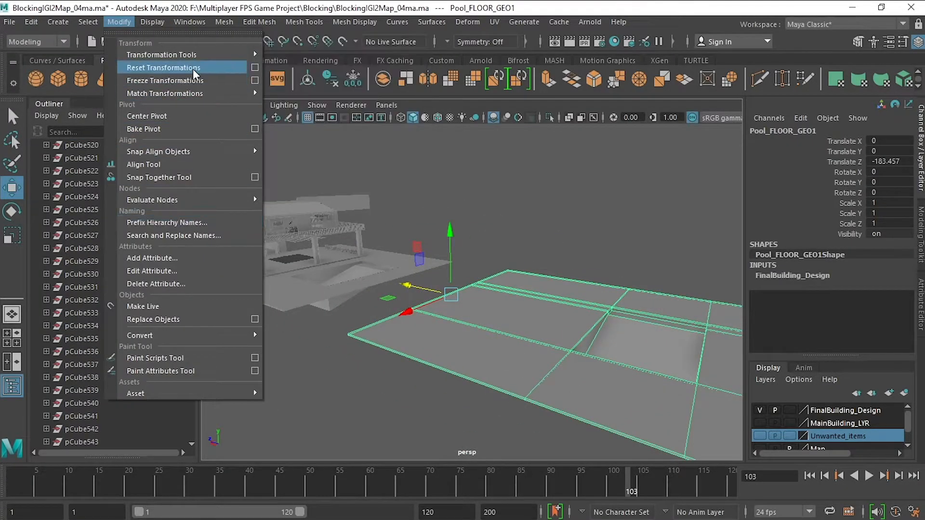
pyautogui.click(194, 68)
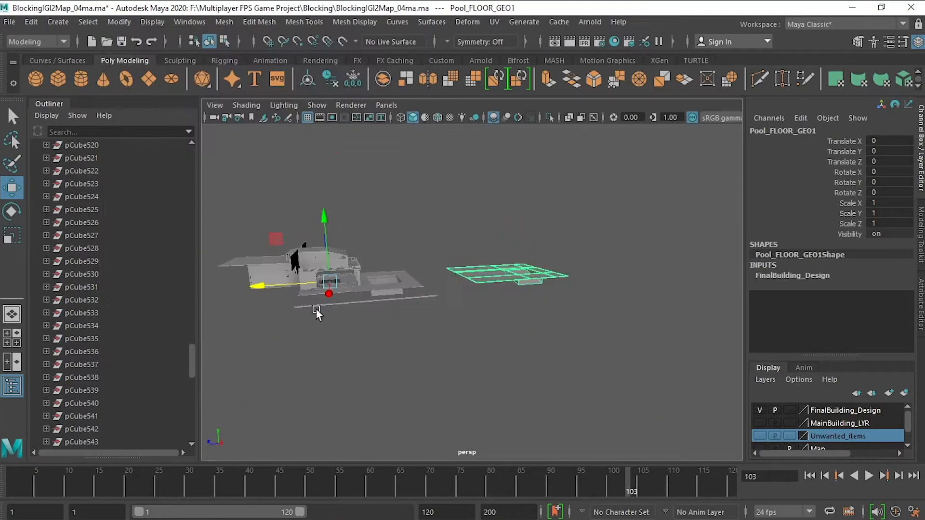
pyautogui.click(32, 21)
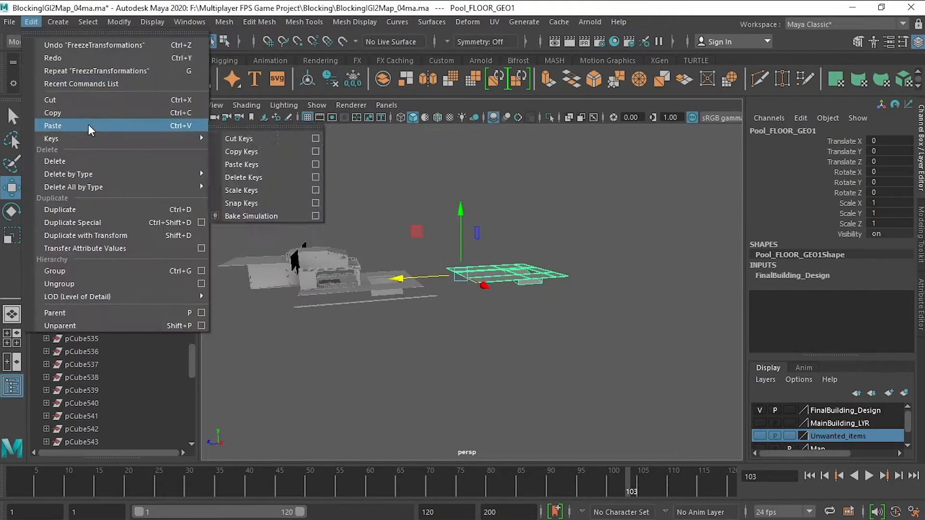
pyautogui.click(88, 125)
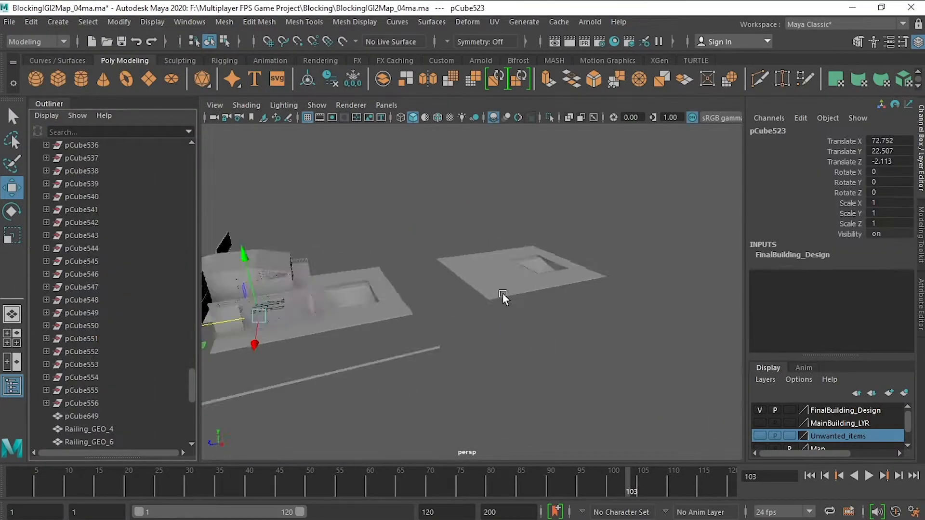
# Delete the separate pool floor mesh lying away from the building
pyautogui.press('Delete')
pyautogui.scroll(-5, 472, 303)
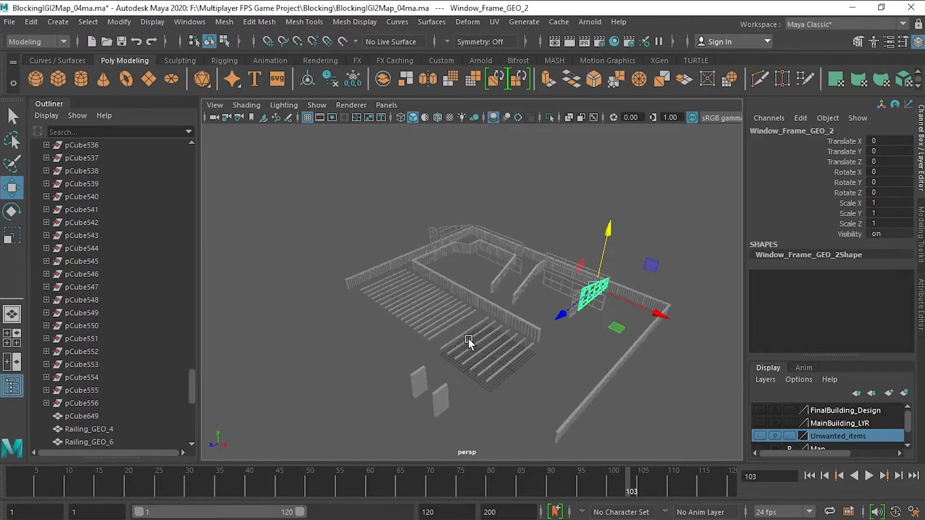
pyautogui.click(533, 328)
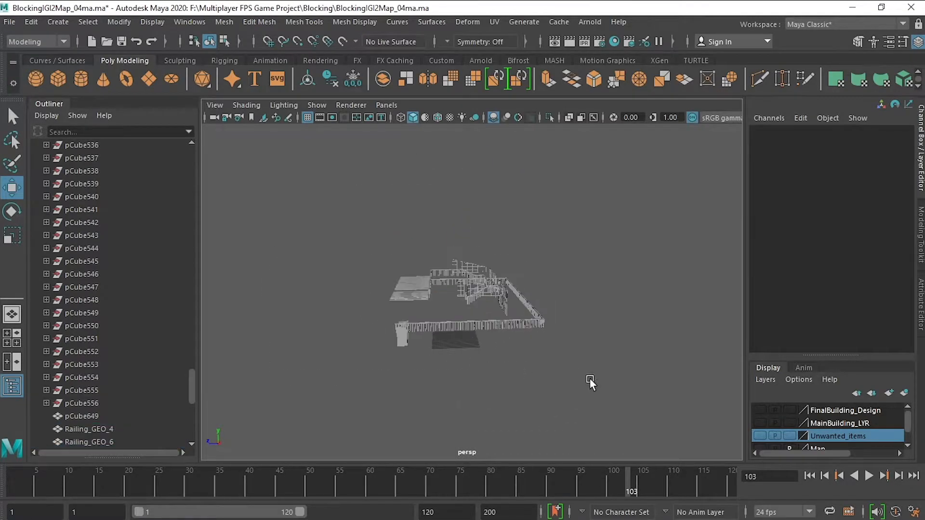
# Show the MainBuilding_LYR layer to check the proxy building, and hide the layer again
pyautogui.click(824, 410)
pyautogui.click(759, 424)
pyautogui.click(759, 424)
pyautogui.click(288, 261)
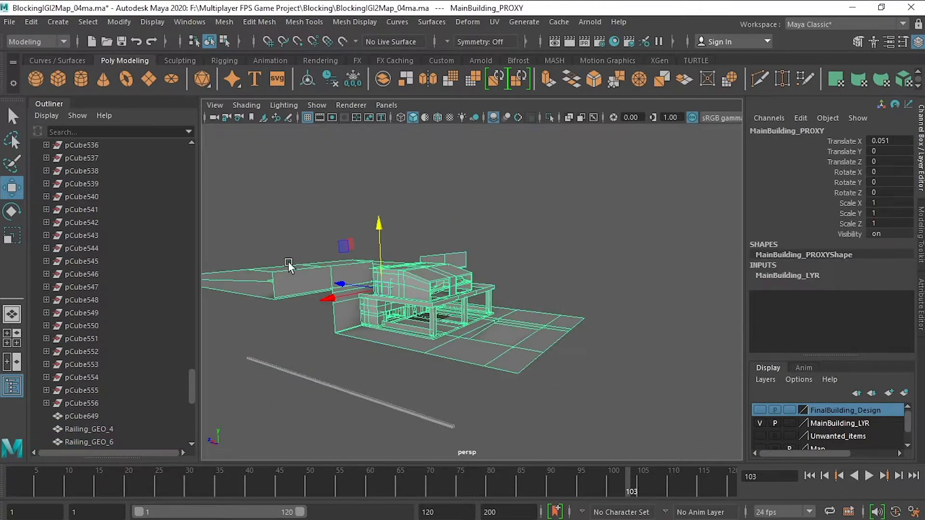
pyautogui.click(759, 424)
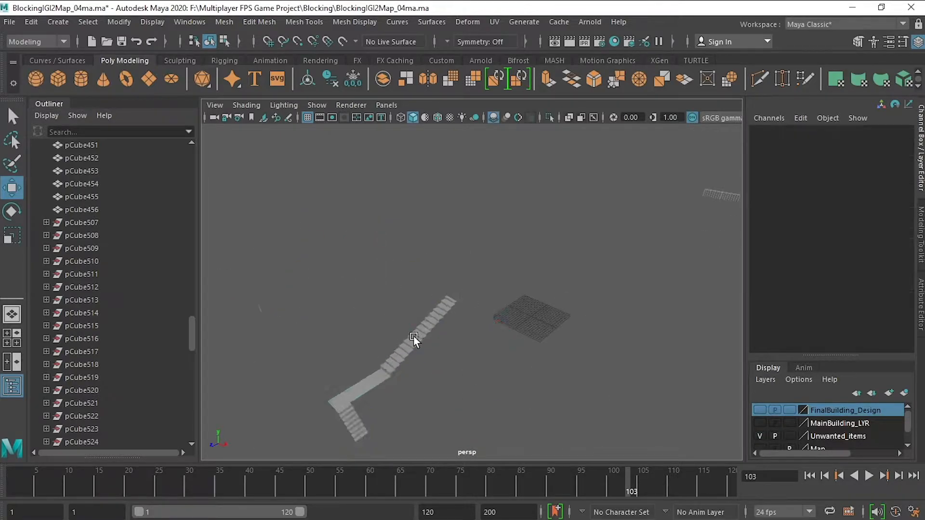
# Select all the loose stair and block pieces on the Unwanted_items layer and combine them into one mesh
pyautogui.click(414, 336)
pyautogui.press('f')
pyautogui.click(762, 437)
pyautogui.scroll(-1, 762, 438)
pyautogui.scroll(1, 761, 436)
pyautogui.click(761, 436)
pyautogui.moveTo(283, 185); pyautogui.dragTo(561, 347)
pyautogui.scroll(18, 147, 161)
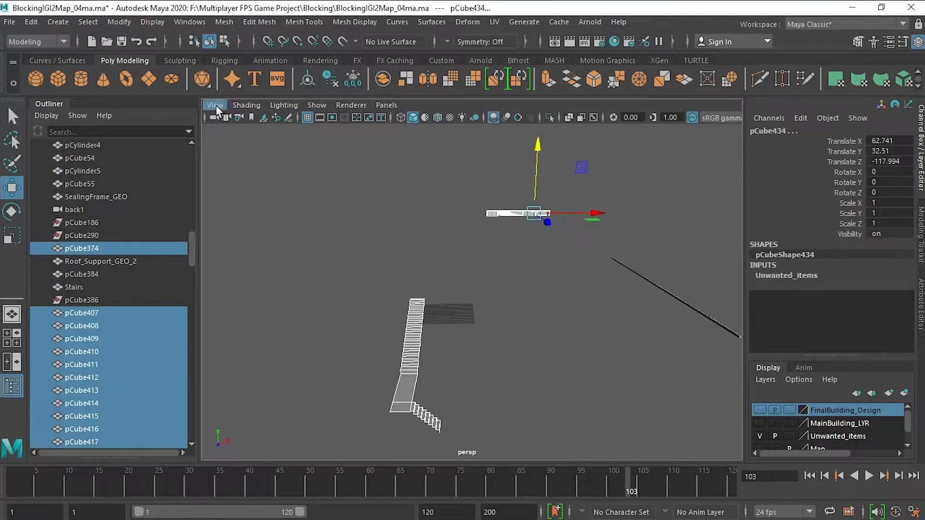
pyautogui.click(223, 23)
pyautogui.click(243, 62)
# Freeze the transformations of the combined unwanted mesh and delete its construction history
pyautogui.click(118, 22)
pyautogui.click(149, 88)
pyautogui.click(31, 22)
pyautogui.click(245, 173)
# Rename the combined unwanted mesh as Unwanted_Item
pyautogui.scroll(-5, 244, 173)
pyautogui.scroll(-20, 125, 238)
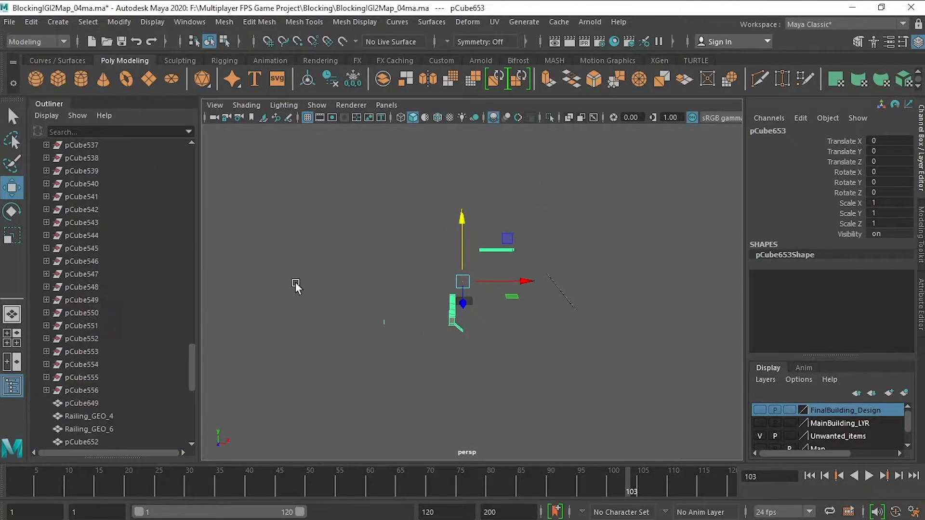
pyautogui.scroll(-10, 123, 289)
pyautogui.doubleClick(86, 403)
pyautogui.write('Unwanted_Item')
pyautogui.press('Return')
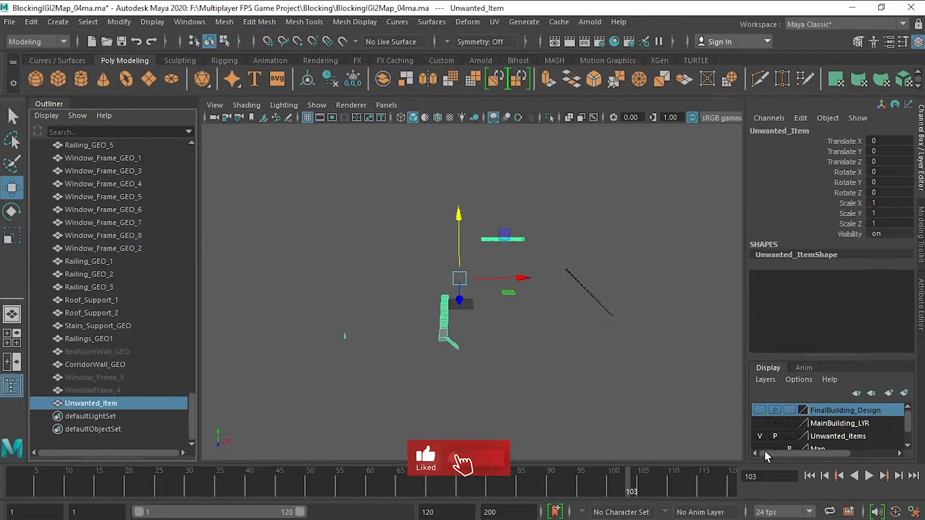
# Add Unwanted_Item to the Unwanted_items layer and hide that layer
pyautogui.rightClick(827, 437)
pyautogui.click(862, 303)
pyautogui.click(760, 436)
# Check the window frame, bedroom wall and roof support entries in the Outliner against the objects in the scene
pyautogui.scroll(8, 111, 337)
pyautogui.click(95, 391)
pyautogui.keyDown('alt'); pyautogui.moveTo(409, 298); pyautogui.dragTo(501, 327); pyautogui.keyUp('alt')
pyautogui.click(107, 354)
pyautogui.click(99, 303)
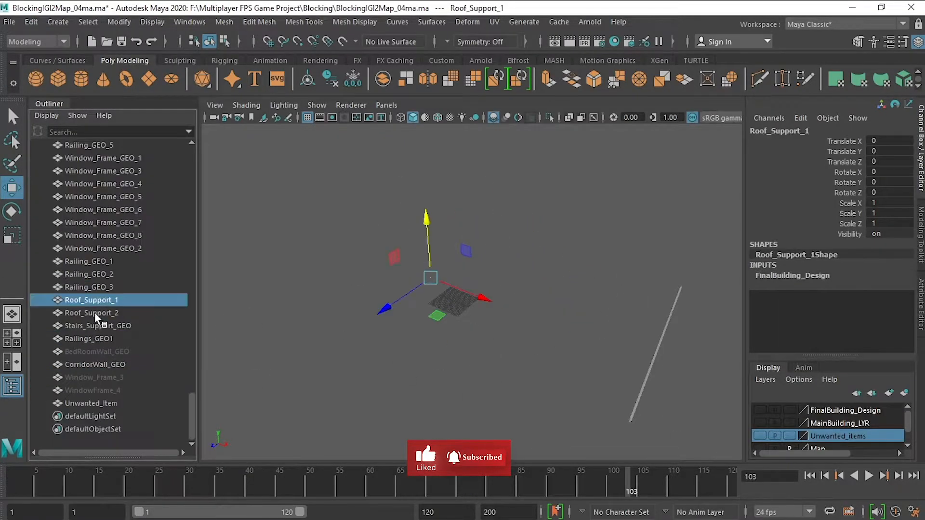
pyautogui.scroll(6, 100, 302)
pyautogui.click(91, 298)
pyautogui.scroll(13, 89, 295)
pyautogui.scroll(3, 763, 431)
# Show the FinalBuilding_Design layer and examine the building and its roof, toggling the layer to compare
pyautogui.click(760, 411)
pyautogui.click(530, 375)
pyautogui.keyDown('alt'); pyautogui.moveTo(482, 380); pyautogui.dragTo(407, 354); pyautogui.keyUp('alt')
pyautogui.scroll(10, 409, 375)
pyautogui.keyDown('alt'); pyautogui.moveTo(490, 308); pyautogui.dragTo(574, 346); pyautogui.keyUp('alt')
pyautogui.scroll(-8, 574, 347)
pyautogui.scroll(5, 427, 294)
pyautogui.keyDown('alt'); pyautogui.moveTo(427, 290); pyautogui.dragTo(434, 328); pyautogui.keyUp('alt')
pyautogui.click(427, 298)
pyautogui.click(760, 410)
pyautogui.click(759, 410)
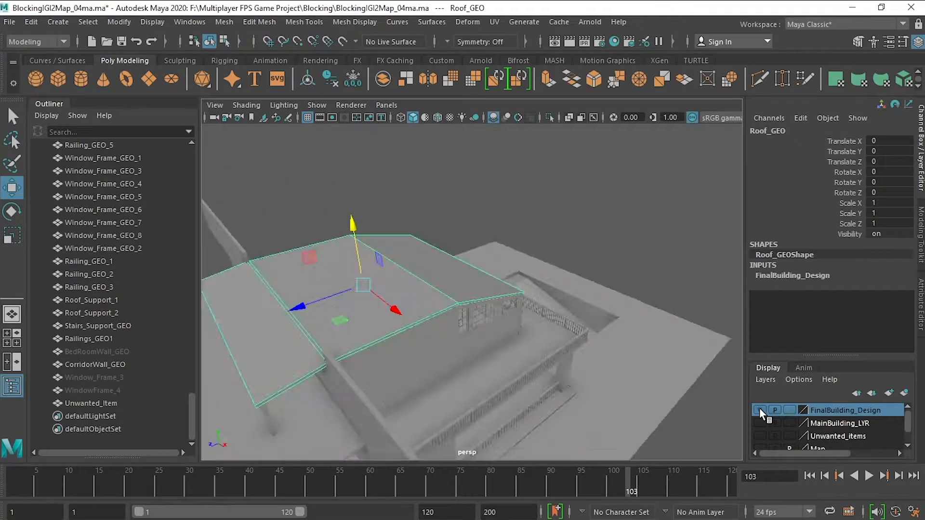
# Rename pCube35, the raised floor slab beside the stairs, as Stair_Floor_GEo
pyautogui.click(760, 409)
pyautogui.scroll(5, 100, 308)
pyautogui.click(99, 286)
pyautogui.click(101, 273)
pyautogui.click(107, 248)
pyautogui.scroll(9, 99, 270)
pyautogui.click(89, 288)
pyautogui.click(759, 410)
pyautogui.scroll(5, 403, 310)
pyautogui.keyDown('alt'); pyautogui.moveTo(402, 311); pyautogui.dragTo(463, 359); pyautogui.keyUp('alt')
pyautogui.scroll(4, 471, 334)
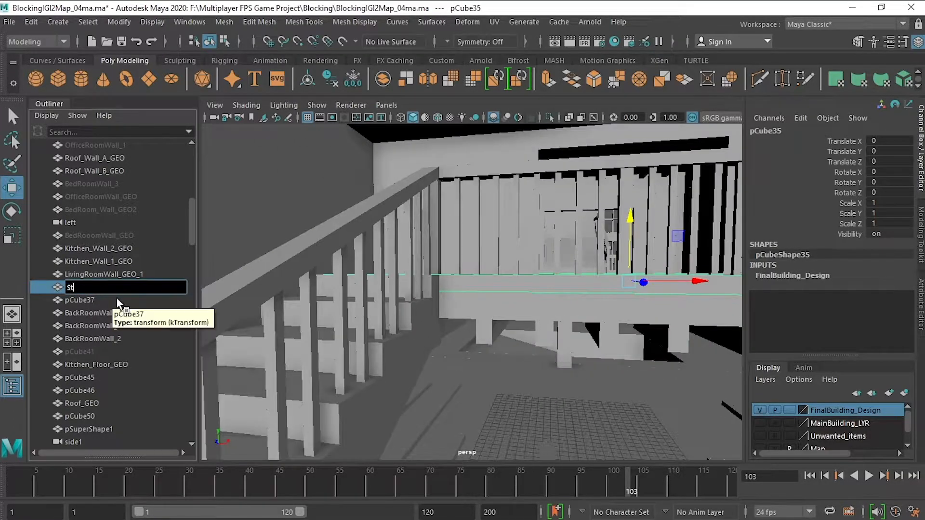
pyautogui.press('Return')
# Rename pCube37, the floor of the back room, as BackRoom_Floor
pyautogui.click(80, 300)
pyautogui.scroll(-5, 320, 368)
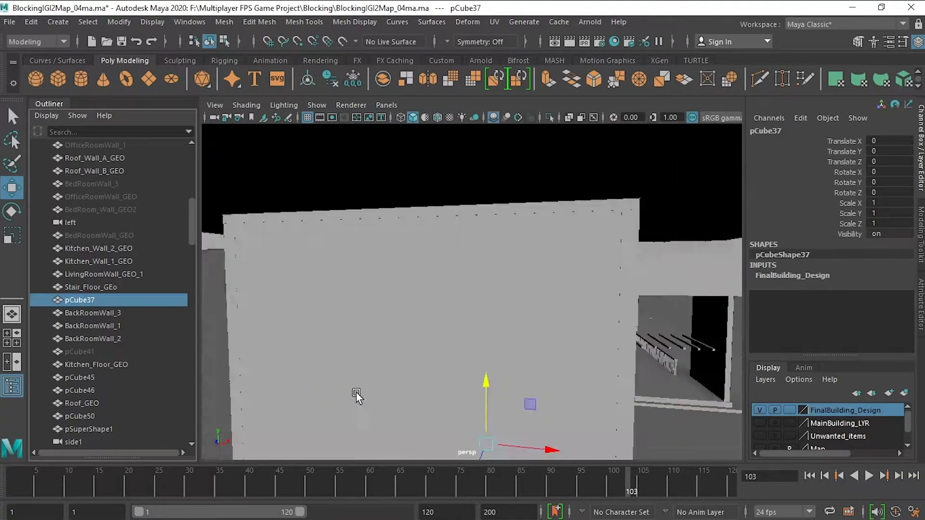
pyautogui.keyDown('alt'); pyautogui.moveTo(320, 368); pyautogui.dragTo(284, 337); pyautogui.keyUp('alt')
pyautogui.doubleClick(80, 301)
pyautogui.write('BackRoom_Floor')
pyautogui.press('Return')
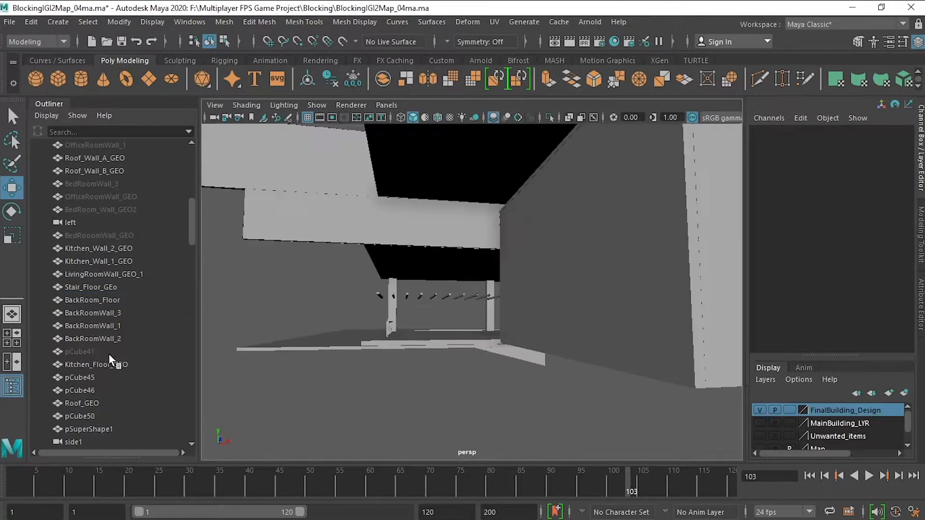
# Unhide pCube41, the wall with the corridor doorway, and rename it CorridorDoorWall_1
pyautogui.click(110, 354)
pyautogui.scroll(-5, 630, 325)
pyautogui.keyDown('alt'); pyautogui.moveTo(630, 325); pyautogui.dragTo(354, 369); pyautogui.keyUp('alt')
pyautogui.hotkey('shift', 'h')
pyautogui.doubleClick(104, 354)
pyautogui.write('Corridor')
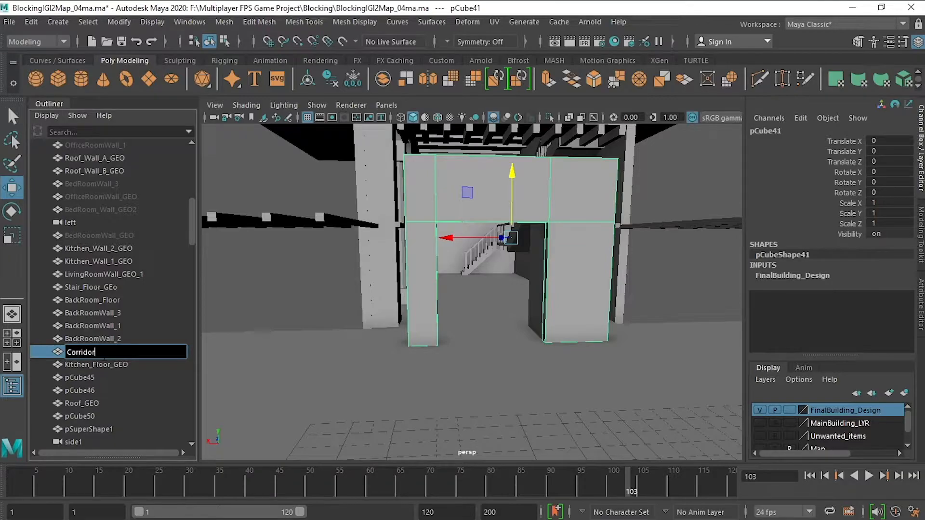
pyautogui.press('BackSpace')
pyautogui.write('Wall_1')
pyautogui.press('Return')
# Rename pCube45 as BackRoomRoof
pyautogui.click(90, 377)
pyautogui.keyDown('alt'); pyautogui.moveTo(289, 226); pyautogui.dragTo(487, 207); pyautogui.keyUp('alt')
pyautogui.doubleClick(90, 378)
pyautogui.write('BackRoomRoof')
pyautogui.click(257, 381)
pyautogui.scroll(-4, 257, 381)
# Rename pCube50, the staircase mesh, as Stairs_GEO_1
pyautogui.click(80, 391)
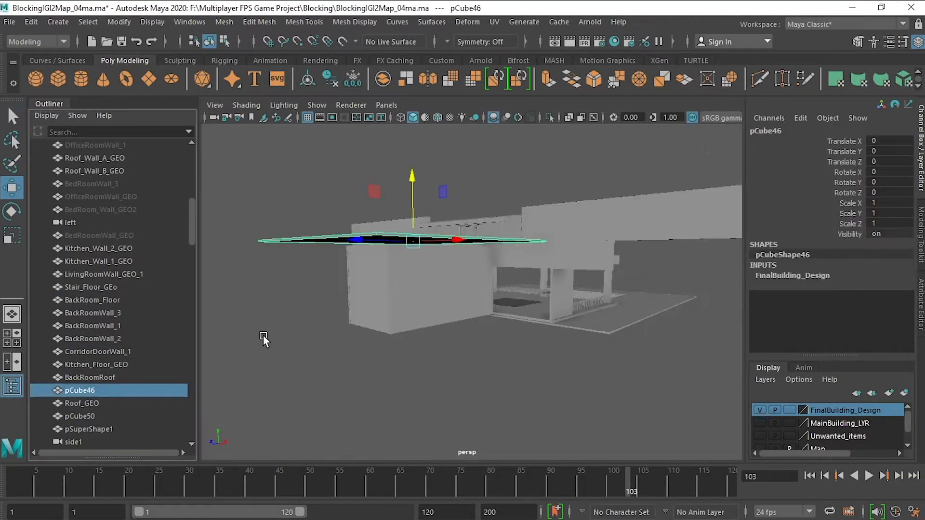
pyautogui.keyDown('alt'); pyautogui.moveTo(268, 337); pyautogui.dragTo(284, 356); pyautogui.keyUp('alt')
pyautogui.click(80, 416)
pyautogui.keyDown('alt'); pyautogui.moveTo(299, 250); pyautogui.dragTo(544, 307); pyautogui.keyUp('alt')
pyautogui.press('f')
pyautogui.doubleClick(79, 417)
pyautogui.write('Stairs_GEO_1')
pyautogui.press('Return')
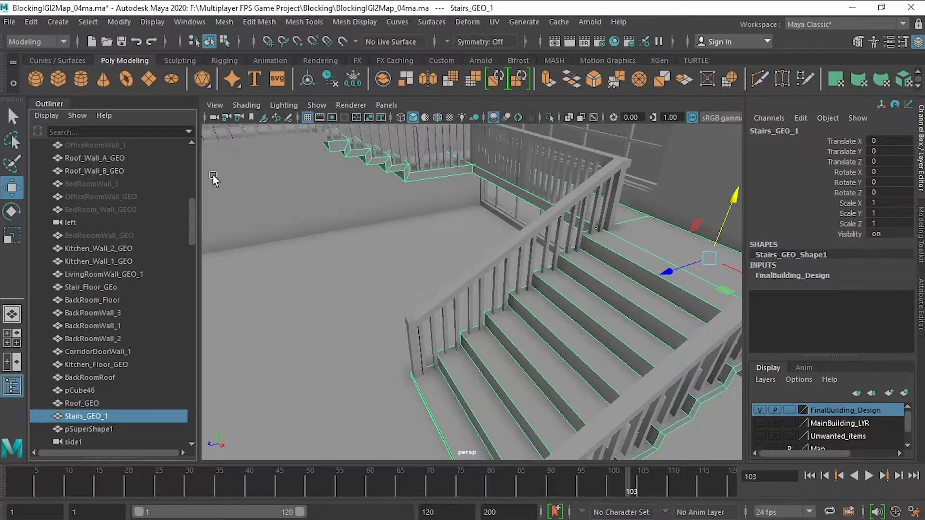
# Freeze the transformations of Stairs_GEO_1 and delete its construction history
pyautogui.click(149, 22)
pyautogui.click(150, 21)
pyautogui.click(119, 21)
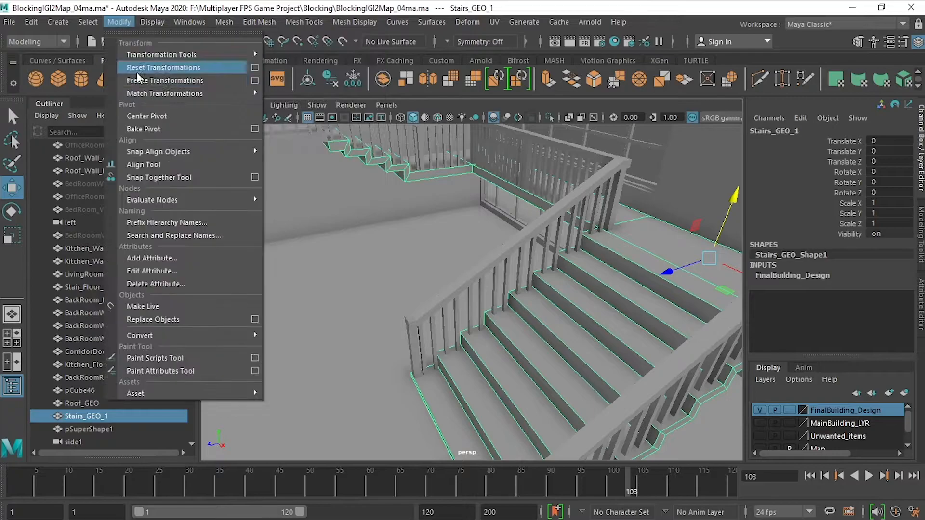
pyautogui.moveTo(96, 186)
pyautogui.click(279, 157)
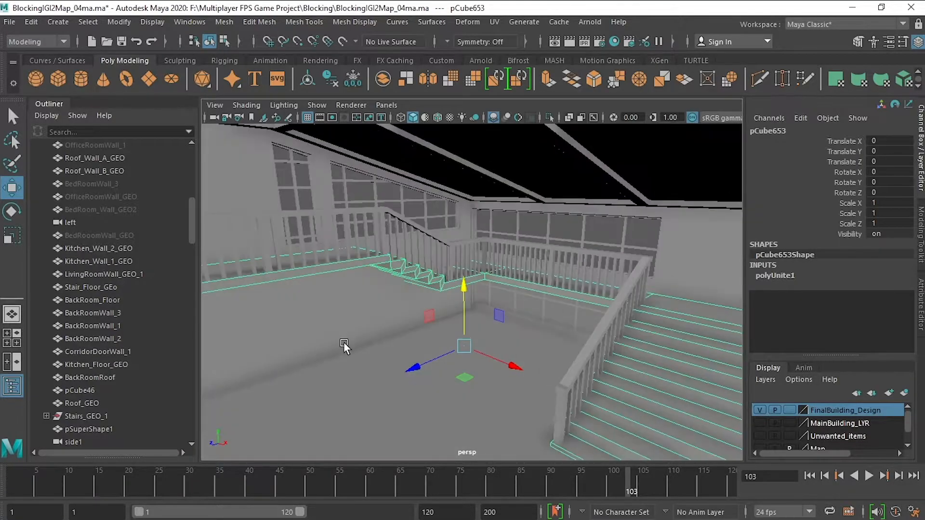
# Freeze the transformations and delete the history of the combined stair mesh pCube653, named Stairs_LivingRoom
pyautogui.click(120, 22)
pyautogui.moveTo(31, 22)
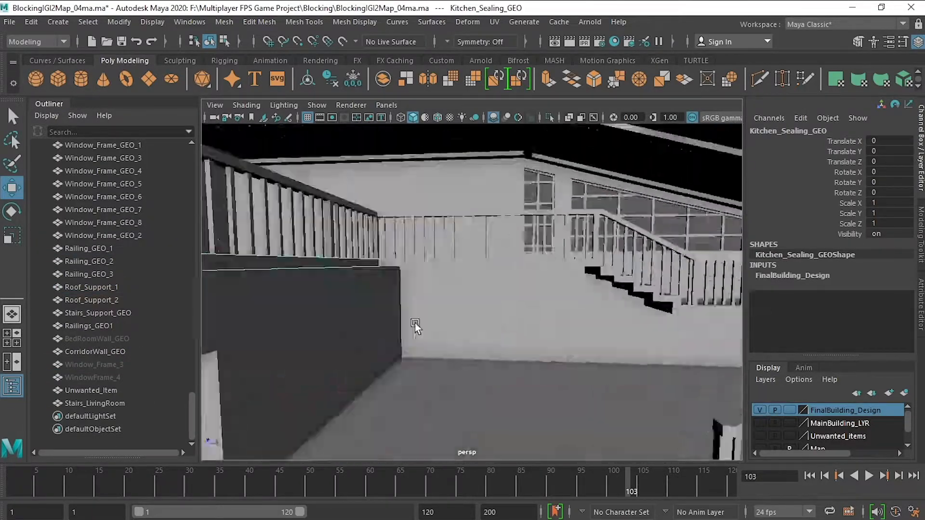
# Undo the last small move made in the living room area and save the scene
pyautogui.keyDown('alt'); pyautogui.moveTo(414, 323); pyautogui.dragTo(501, 427); pyautogui.keyUp('alt')
pyautogui.click(428, 403)
pyautogui.click(527, 410)
pyautogui.moveTo(536, 309); pyautogui.dragTo(536, 304)
pyautogui.keyDown('alt'); pyautogui.moveTo(502, 427); pyautogui.dragTo(501, 285); pyautogui.keyUp('alt')
pyautogui.hotkey('ctrl', 'z')
pyautogui.hotkey('ctrl', 's')
# Hide Roof_Wall_B_GEO to look over the rest of the building
pyautogui.click(489, 339)
pyautogui.press('h')
pyautogui.press('h')
pyautogui.press('h')
pyautogui.scroll(-10, 442, 406)
pyautogui.scroll(6, 442, 407)
pyautogui.scroll(-6, 438, 296)
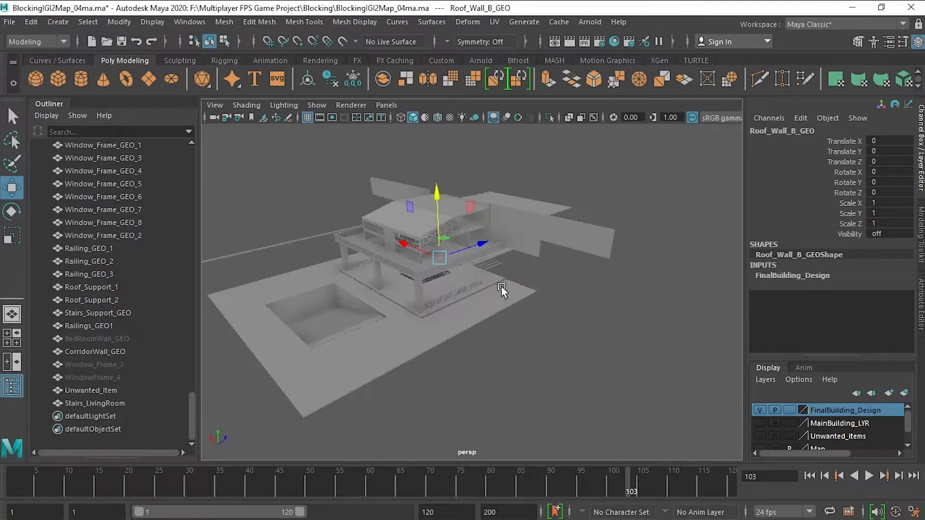
# Unhide every mesh from Pool_FLOOR_GEO through Stairs_LivingRoom in the building scene
pyautogui.click(94, 403)
pyautogui.scroll(20, 94, 337)
pyautogui.keyDown('shift'); pyautogui.click(94, 224); pyautogui.keyUp('shift')
pyautogui.hotkey('shift', 'h')
pyautogui.click(385, 385)
pyautogui.keyDown('alt'); pyautogui.moveTo(386, 386); pyautogui.dragTo(506, 355); pyautogui.keyUp('alt')
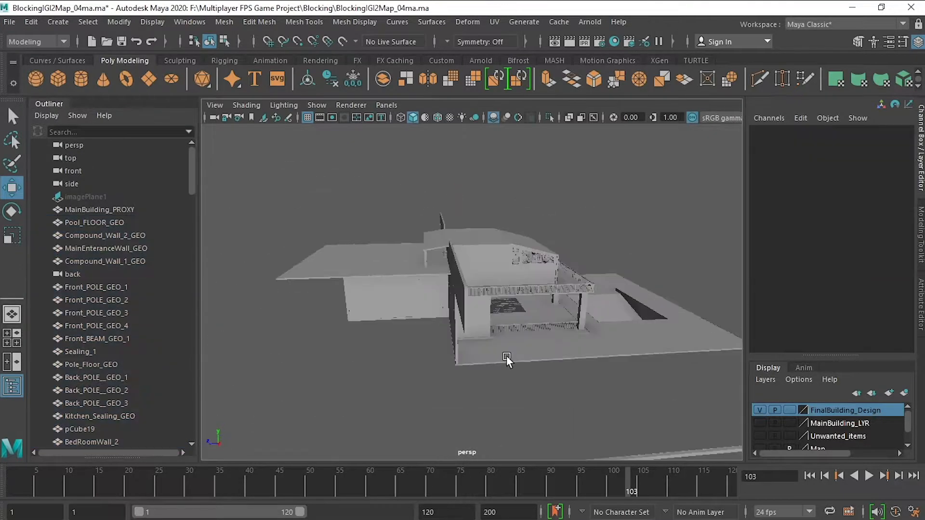
pyautogui.scroll(5, 510, 351)
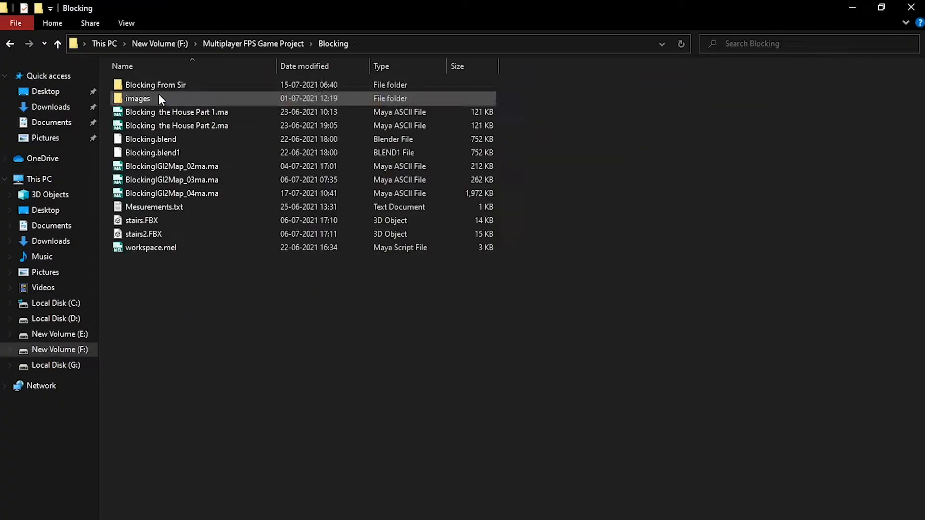
# Switch to File Explorer, open IGI2Map_02.ma from the Blocking From Sir folder and inspect its MainBuilding_PROXY mesh
pyautogui.doubleClick(159, 83)
pyautogui.doubleClick(163, 95)
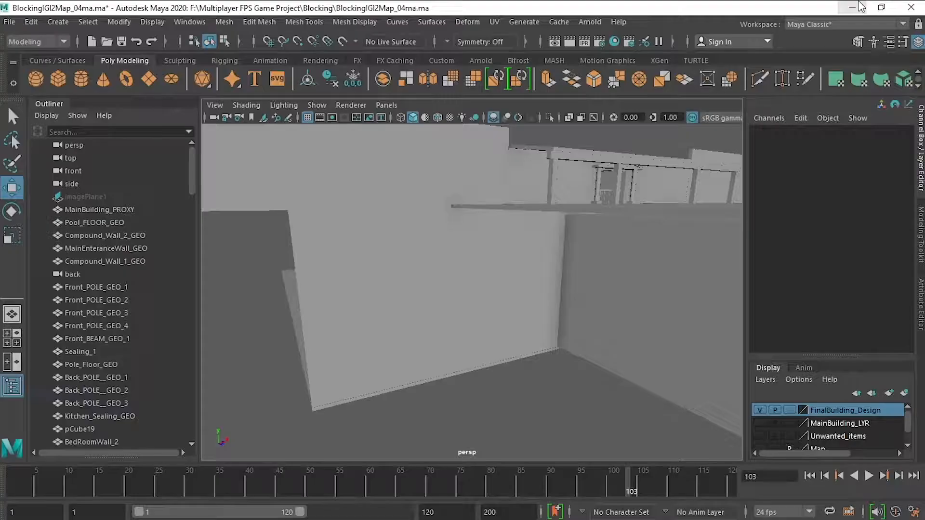
pyautogui.scroll(-7, 606, 385)
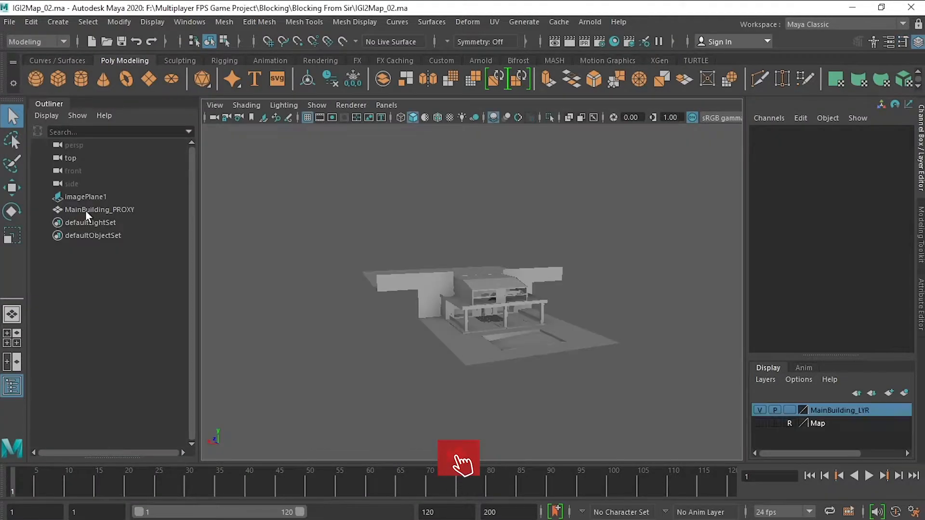
pyautogui.click(99, 209)
pyautogui.moveTo(530, 198); pyautogui.dragTo(557, 198)
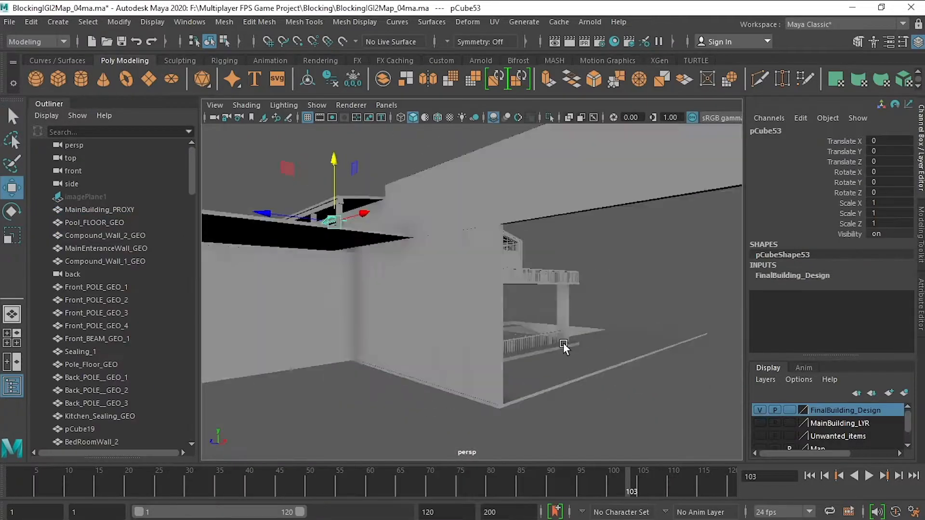
# Back in BlockingIGI2Map_04ma.ma, hide all meshes except the compound walls and the kitchen and bedroom walls adjoining them
pyautogui.keyDown('alt'); pyautogui.moveTo(563, 345); pyautogui.dragTo(381, 346); pyautogui.keyUp('alt')
pyautogui.keyDown('shift'); pyautogui.click(472, 288); pyautogui.keyUp('shift')
pyautogui.hotkey('ctrl', 'shift', 'i')
pyautogui.press('h')
pyautogui.press('h')
pyautogui.keyDown('ctrl'); pyautogui.click(484, 256); pyautogui.keyUp('ctrl')
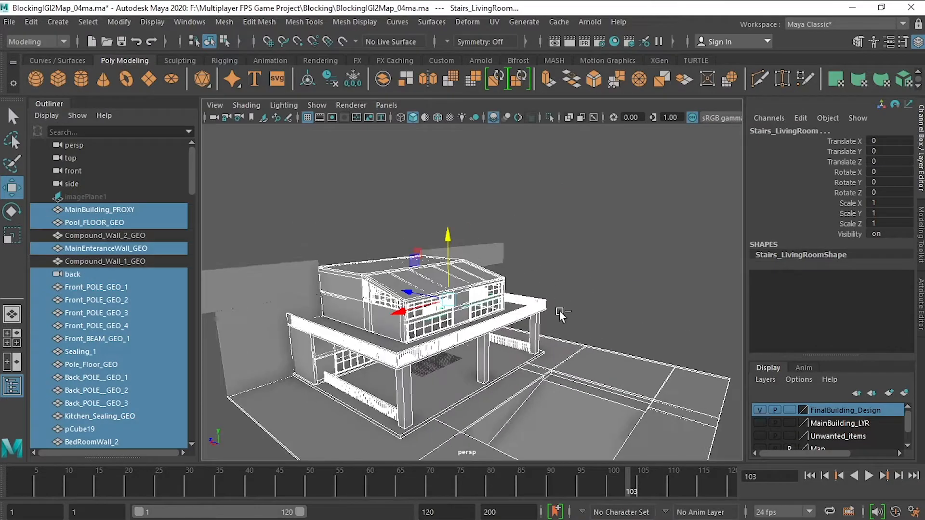
pyautogui.press('h')
pyautogui.keyDown('alt'); pyautogui.moveTo(559, 310); pyautogui.dragTo(626, 284); pyautogui.keyUp('alt')
# Show the MainBuilding_LYR layer and unhide MainBuilding_PROXY as a reference for the walls
pyautogui.click(760, 423)
pyautogui.click(99, 210)
pyautogui.press('h')
pyautogui.click(346, 203)
pyautogui.keyDown('alt'); pyautogui.moveTo(398, 344); pyautogui.dragTo(414, 395); pyautogui.keyUp('alt')
pyautogui.click(413, 395)
# In the side view, line up the lower vertices of Compound_Wall_2_GEO with the reference outline
pyautogui.press('space')
pyautogui.press('space')
pyautogui.scroll(-3, 506, 350)
pyautogui.click(454, 274)
pyautogui.keyDown('alt'); pyautogui.moveTo(503, 262); pyautogui.dragTo(503, 307, button='middle'); pyautogui.keyUp('alt')
pyautogui.scroll(8, 503, 307)
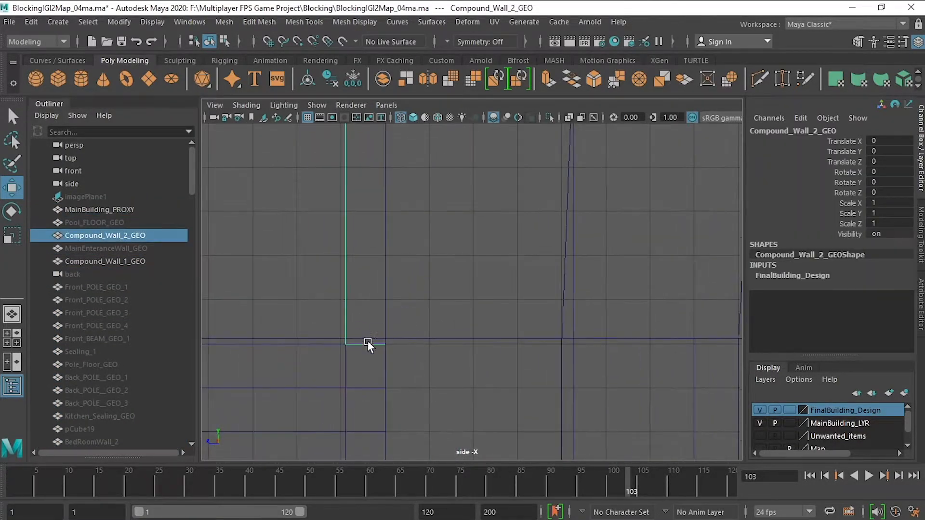
pyautogui.moveTo(379, 330); pyautogui.dragTo(340, 329, button='right')
pyautogui.moveTo(431, 252); pyautogui.dragTo(333, 353)
pyautogui.keyDown('alt'); pyautogui.moveTo(339, 347); pyautogui.dragTo(597, 344, button='right'); pyautogui.keyUp('alt')
pyautogui.keyDown('alt'); pyautogui.moveTo(596, 299); pyautogui.dragTo(489, 319, button='right'); pyautogui.keyUp('alt')
pyautogui.moveTo(597, 269); pyautogui.dragTo(660, 230, button='right')
# Select the edge vertices of the adjoining wall and move them vertically to match the reference outline
pyautogui.click(596, 413)
pyautogui.moveTo(597, 414); pyautogui.dragTo(552, 413, button='right')
pyautogui.moveTo(415, 359); pyautogui.dragTo(662, 435)
pyautogui.moveTo(520, 333); pyautogui.dragTo(510, 313)
pyautogui.keyDown('alt'); pyautogui.moveTo(510, 312); pyautogui.dragTo(486, 254, button='middle'); pyautogui.keyUp('alt')
pyautogui.keyDown('alt'); pyautogui.moveTo(487, 254); pyautogui.dragTo(554, 273, button='right'); pyautogui.keyUp('alt')
pyautogui.moveTo(529, 228); pyautogui.dragTo(528, 256)
pyautogui.keyDown('alt'); pyautogui.moveTo(529, 269); pyautogui.dragTo(520, 332, button='right'); pyautogui.keyUp('alt')
pyautogui.moveTo(434, 318); pyautogui.dragTo(481, 284, button='right')
# Nudge the horizontal row of vertices on the neighbouring wall onto the adjacent edge
pyautogui.click(370, 279)
pyautogui.moveTo(370, 279); pyautogui.dragTo(325, 279, button='right')
pyautogui.keyDown('alt'); pyautogui.moveTo(325, 279); pyautogui.dragTo(273, 250, button='right'); pyautogui.keyUp('alt')
pyautogui.moveTo(272, 234); pyautogui.dragTo(684, 329)
pyautogui.moveTo(648, 260); pyautogui.dragTo(649, 259)
pyautogui.moveTo(597, 270); pyautogui.dragTo(650, 236, button='right')
# Align the upper vertices of Kitchen_Wall_2_GEO with the horizontal reference line
pyautogui.keyDown('alt'); pyautogui.moveTo(578, 270); pyautogui.dragTo(487, 299, button='right'); pyautogui.keyUp('alt')
pyautogui.click(409, 336)
pyautogui.moveTo(410, 336); pyautogui.dragTo(361, 336, button='right')
pyautogui.moveTo(371, 306); pyautogui.dragTo(717, 330)
pyautogui.keyDown('alt'); pyautogui.moveTo(554, 299); pyautogui.dragTo(524, 290, button='middle'); pyautogui.keyUp('alt')
pyautogui.keyDown('alt'); pyautogui.moveTo(524, 290); pyautogui.dragTo(578, 308, button='right'); pyautogui.keyUp('alt')
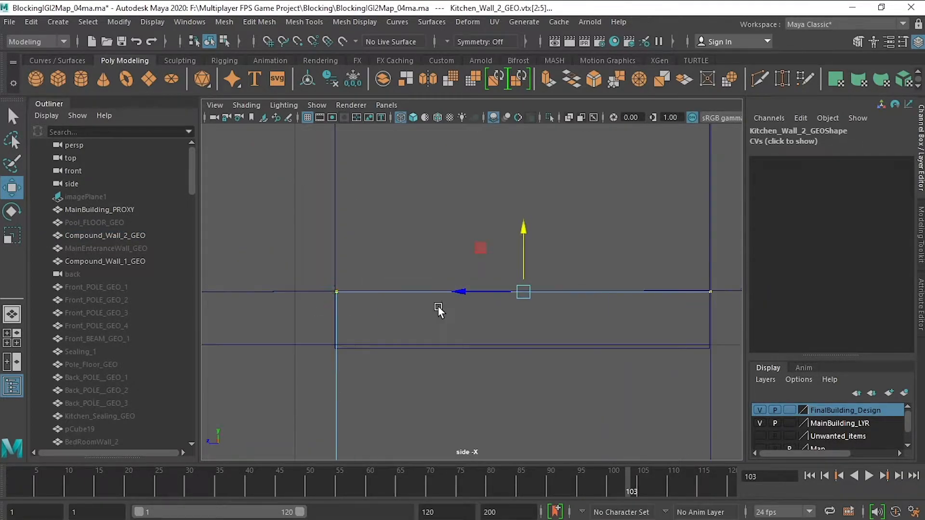
pyautogui.keyDown('alt'); pyautogui.moveTo(438, 306); pyautogui.dragTo(385, 298, button='right'); pyautogui.keyUp('alt')
pyautogui.moveTo(559, 285); pyautogui.dragTo(604, 258, button='right')
# Examine the compound walls in perspective and compare them with MainBuilding_PROXY in IGI2Map_02.ma
pyautogui.press('space')
pyautogui.keyDown('alt'); pyautogui.moveTo(597, 265); pyautogui.dragTo(602, 269); pyautogui.keyUp('alt')
pyautogui.keyDown('alt'); pyautogui.moveTo(602, 270); pyautogui.dragTo(540, 271, button='right'); pyautogui.keyUp('alt')
pyautogui.keyDown('alt'); pyautogui.moveTo(541, 270); pyautogui.dragTo(614, 223); pyautogui.keyUp('alt')
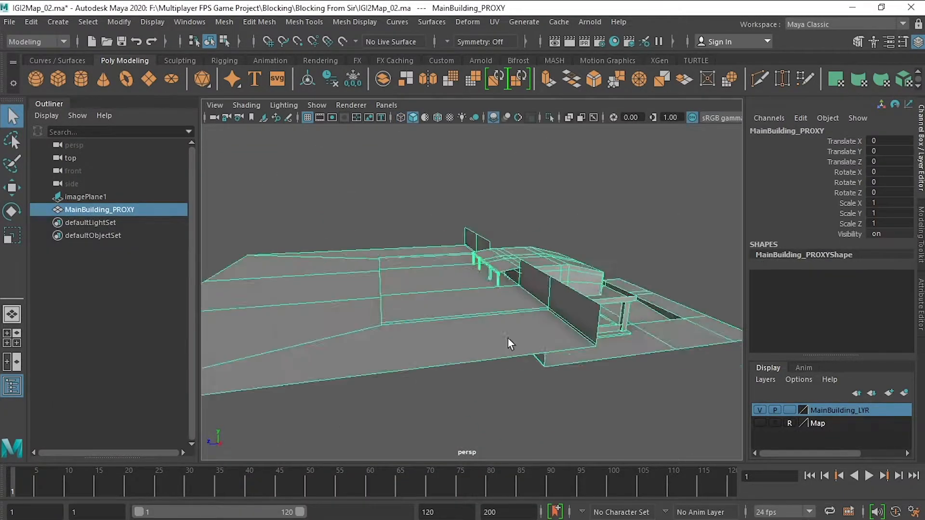
pyautogui.keyDown('alt'); pyautogui.moveTo(510, 344); pyautogui.dragTo(501, 322); pyautogui.keyUp('alt')
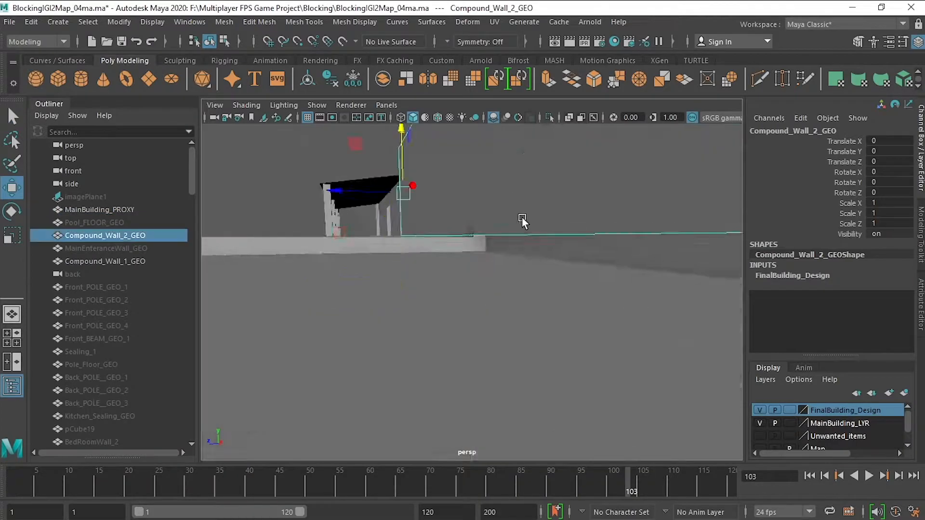
pyautogui.keyDown('alt'); pyautogui.moveTo(520, 221); pyautogui.dragTo(398, 230); pyautogui.keyUp('alt')
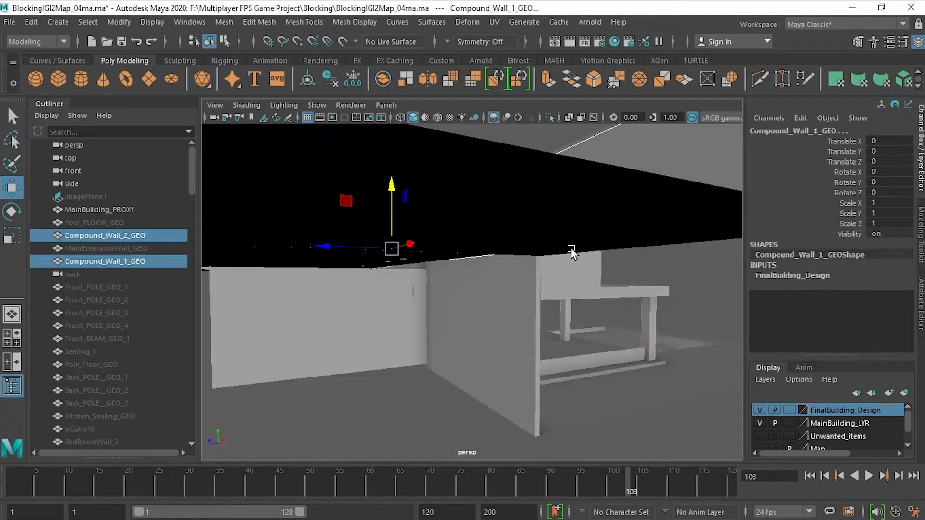
pyautogui.keyDown('alt'); pyautogui.moveTo(570, 252); pyautogui.dragTo(485, 334); pyautogui.keyUp('alt')
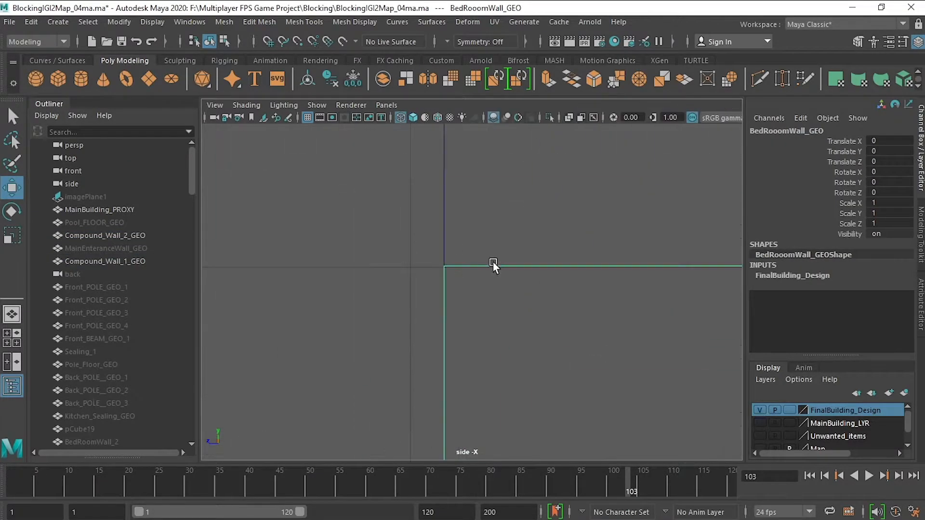
# Check the corner of BedRooomWall_GEO in the side view and hide the MainBuilding_LYR layer
pyautogui.scroll(-10, 493, 264)
pyautogui.scroll(10, 394, 293)
pyautogui.scroll(-15, 554, 299)
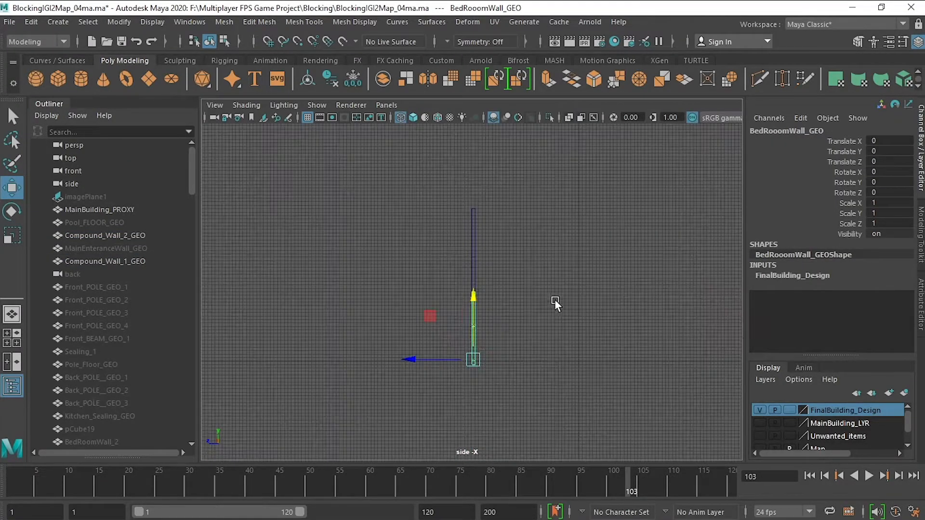
pyautogui.scroll(4, 554, 299)
pyautogui.click(554, 299)
pyautogui.click(759, 423)
# Move the top vertices of Kitchen_Wall_2_GEO vertically to meet the lower edge of the wall above
pyautogui.press('space')
pyautogui.click(601, 242)
pyautogui.press('space')
pyautogui.scroll(10, 527, 344)
pyautogui.moveTo(567, 295); pyautogui.dragTo(522, 295, button='right')
pyautogui.moveTo(607, 241); pyautogui.dragTo(301, 289)
pyautogui.moveTo(451, 221); pyautogui.dragTo(434, 256)
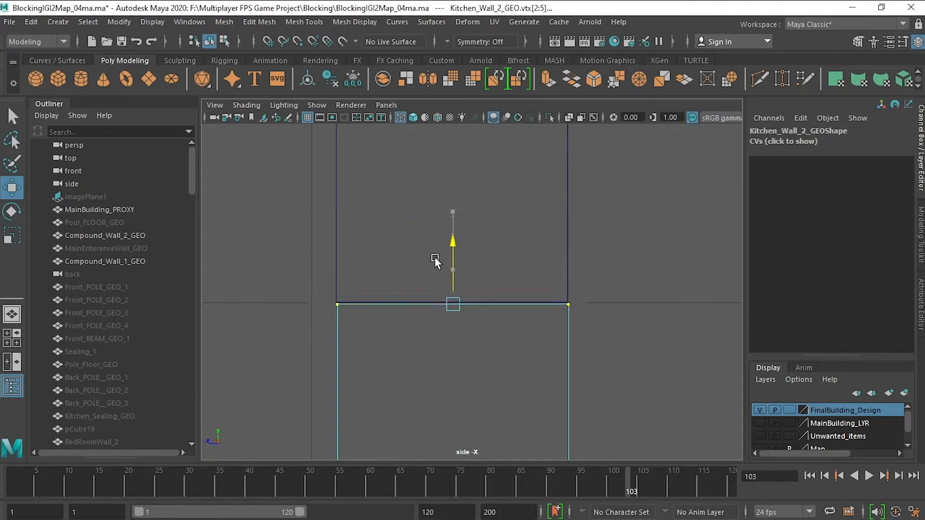
pyautogui.moveTo(561, 259); pyautogui.dragTo(561, 260)
pyautogui.scroll(-10, 568, 255)
pyautogui.moveTo(628, 212); pyautogui.dragTo(686, 196, button='right')
pyautogui.scroll(-5, 556, 241)
pyautogui.press('space')
pyautogui.press('space')
# Restore the visibility of the building meshes from Pool_FLOOR_GEO onward, keeping the leftover pCube507 to pCube556 parts hidden
pyautogui.keyDown('alt'); pyautogui.moveTo(521, 379); pyautogui.dragTo(533, 297); pyautogui.keyUp('alt')
pyautogui.scroll(-5, 427, 319)
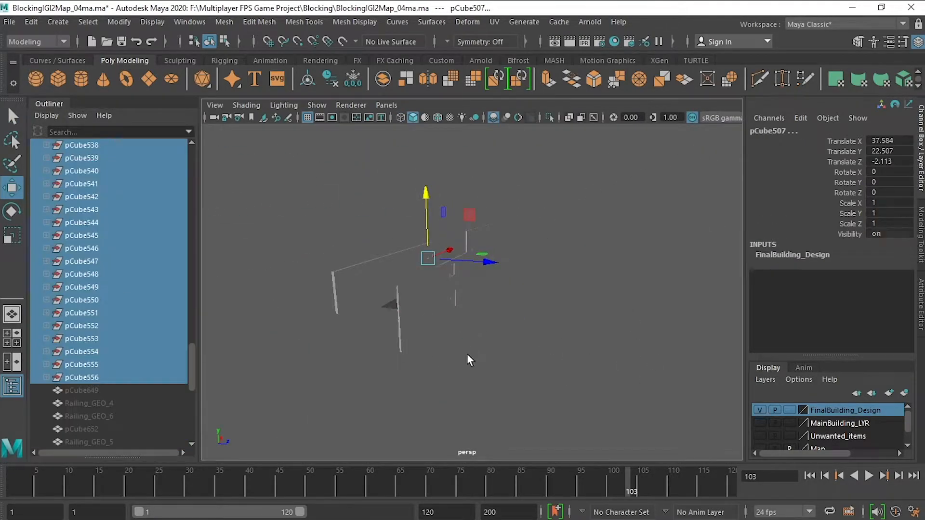
pyautogui.scroll(-5, 108, 368)
pyautogui.click(97, 316)
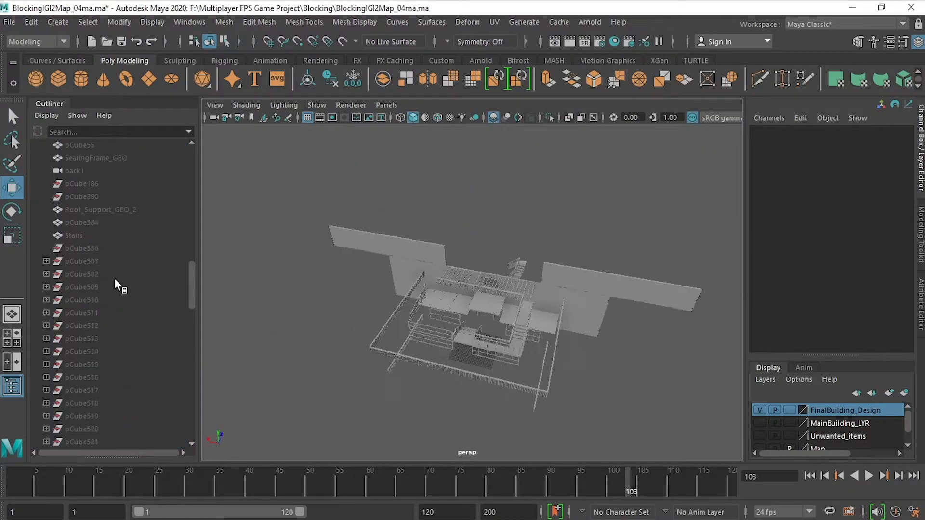
pyautogui.click(554, 375)
pyautogui.scroll(5, 468, 315)
pyautogui.scroll(-5, 430, 377)
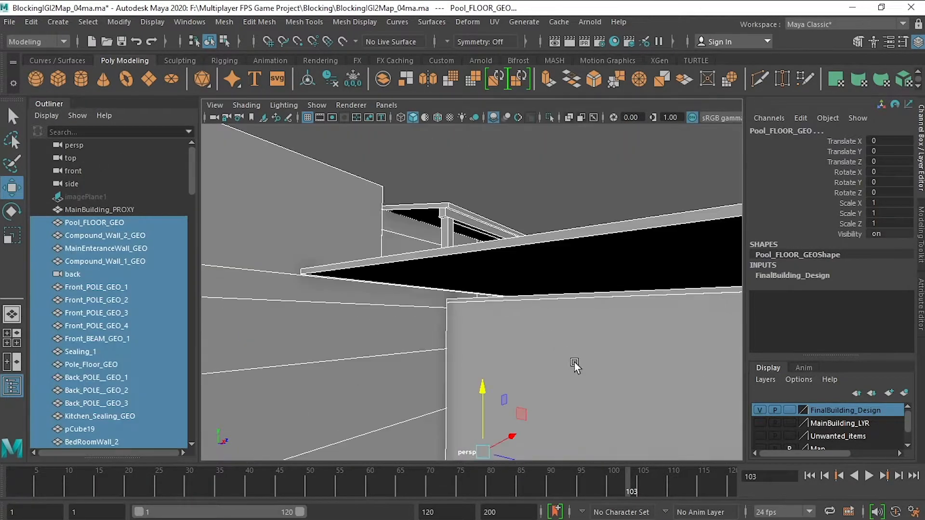
pyautogui.scroll(-5, 573, 357)
pyautogui.click(371, 332)
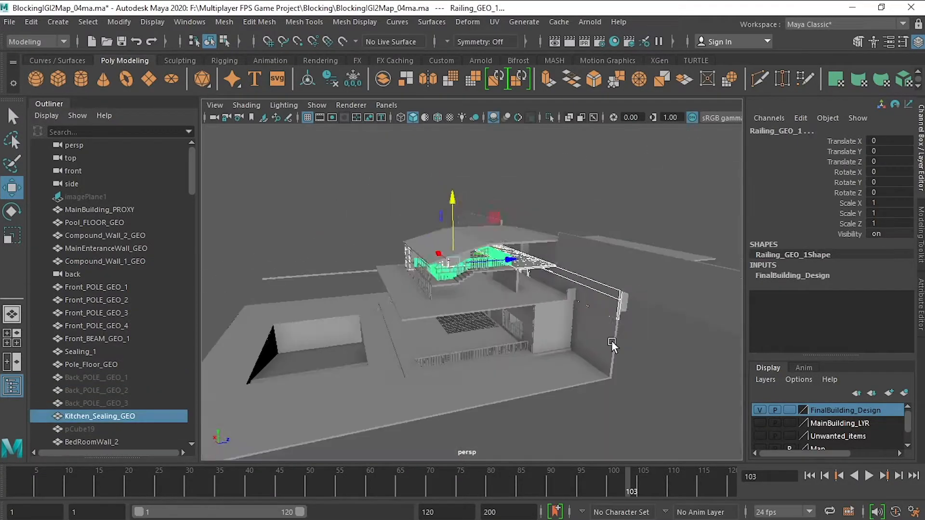
# Hide the railings and window frames that block the view into the upper floor
pyautogui.click(611, 340)
pyautogui.press('f')
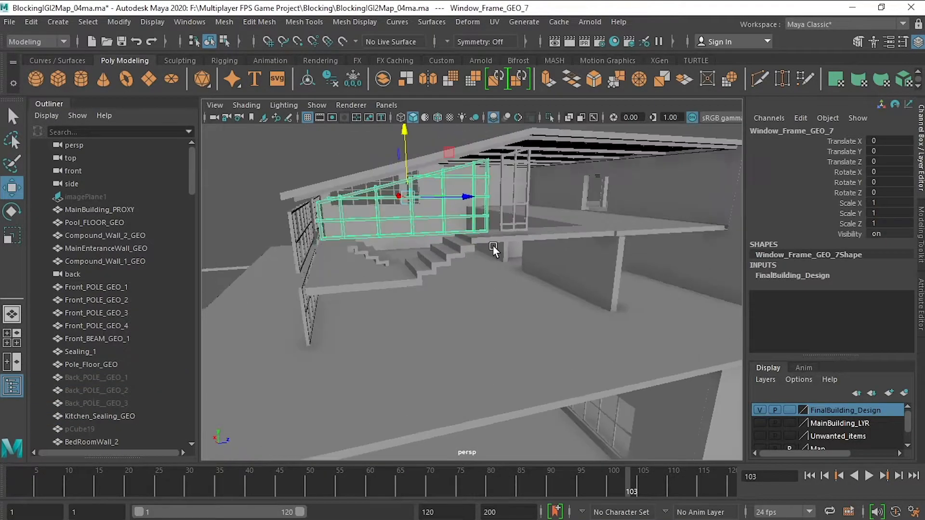
pyautogui.click(515, 192)
pyautogui.press('h')
pyautogui.keyDown('alt'); pyautogui.moveTo(514, 192); pyautogui.dragTo(452, 341); pyautogui.keyUp('alt')
# Isolate MainBuilding_PROXY and MainEnteranceWall_GEO together in the viewport
pyautogui.click(401, 382)
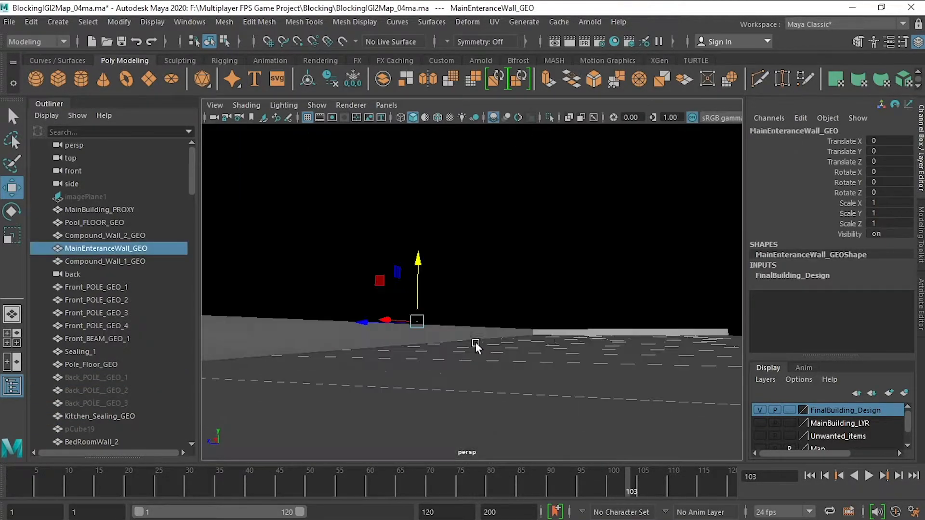
pyautogui.press('f')
pyautogui.scroll(-5, 453, 341)
pyautogui.click(104, 209)
pyautogui.hotkey('ctrl', '1')
pyautogui.click(551, 117)
pyautogui.keyDown('shift'); pyautogui.click(509, 294); pyautogui.keyUp('shift')
pyautogui.click(548, 119)
pyautogui.keyDown('alt'); pyautogui.moveTo(486, 294); pyautogui.dragTo(576, 360); pyautogui.keyUp('alt')
# In an isolated orthographic view, align the edge vertices of MainEnteranceWall_GEO with the proxy outline
pyautogui.press('space')
pyautogui.press('space')
pyautogui.scroll(-2, 543, 289)
pyautogui.hotkey('ctrl', '1')
pyautogui.scroll(5, 458, 280)
pyautogui.keyDown('alt'); pyautogui.moveTo(458, 280); pyautogui.dragTo(420, 285, button='middle'); pyautogui.keyUp('alt')
pyautogui.scroll(5, 457, 284)
pyautogui.moveTo(521, 255); pyautogui.dragTo(522, 296, button='right')
pyautogui.moveTo(574, 212); pyautogui.dragTo(638, 194, button='right')
pyautogui.click(468, 289)
pyautogui.moveTo(468, 289); pyautogui.dragTo(409, 289, button='right')
pyautogui.moveTo(542, 330); pyautogui.dragTo(381, 280)
pyautogui.scroll(6, 506, 316)
pyautogui.moveTo(482, 325); pyautogui.dragTo(534, 280, button='right')
pyautogui.scroll(-3, 541, 330)
# Hide the MainBuilding_LYR reference layer and end the isolation to bring back the interior around the entrance wall
pyautogui.press('space')
pyautogui.click(760, 424)
pyautogui.press('space')
pyautogui.click(550, 117)
pyautogui.scroll(5, 452, 342)
pyautogui.keyDown('alt'); pyautogui.moveTo(511, 318); pyautogui.dragTo(591, 373); pyautogui.keyUp('alt')
pyautogui.scroll(5, 454, 343)
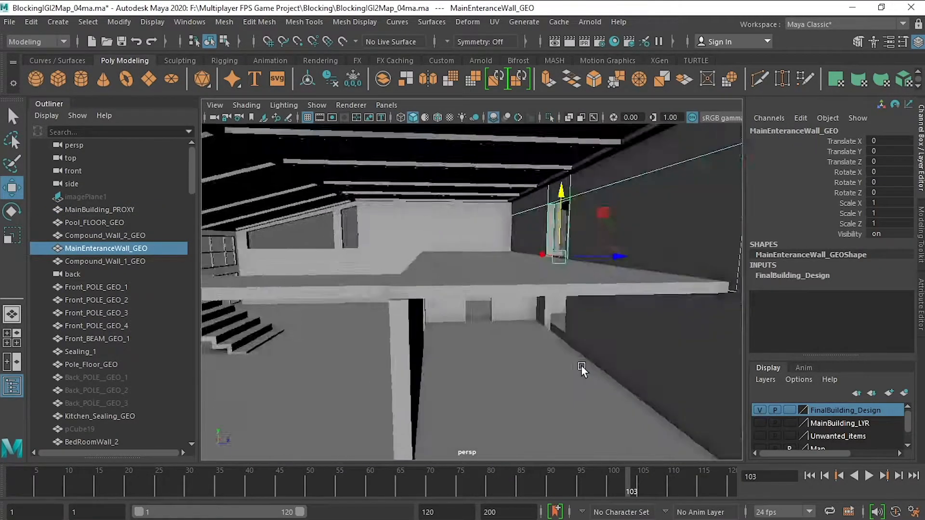
# Examine the floors and walls around the lower level up close for misalignment near the staircase
pyautogui.click(551, 341)
pyautogui.press('f')
pyautogui.keyDown('alt'); pyautogui.moveTo(552, 341); pyautogui.dragTo(513, 350); pyautogui.keyUp('alt')
pyautogui.click(512, 350)
pyautogui.click(490, 297)
pyautogui.scroll(-5, 490, 296)
pyautogui.keyDown('alt'); pyautogui.moveTo(489, 296); pyautogui.dragTo(435, 442); pyautogui.keyUp('alt')
pyautogui.scroll(5, 461, 361)
pyautogui.scroll(4, 591, 282)
pyautogui.click(623, 341)
pyautogui.scroll(-4, 464, 352)
pyautogui.scroll(5, 489, 355)
# Show the MainBuilding_LYR reference layer and isolate Stair_Floor_GEo with the proxy building in the side view
pyautogui.click(465, 364)
pyautogui.click(549, 389)
pyautogui.click(435, 442)
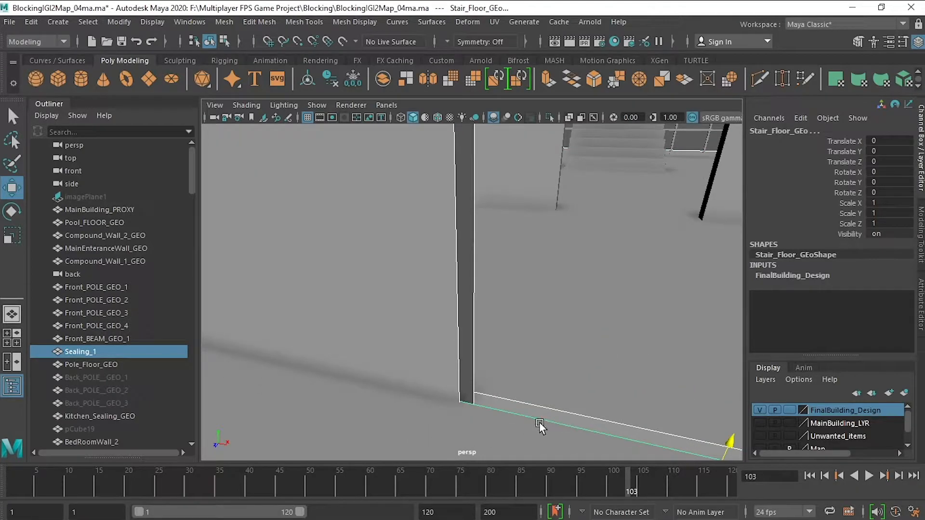
pyautogui.press('f')
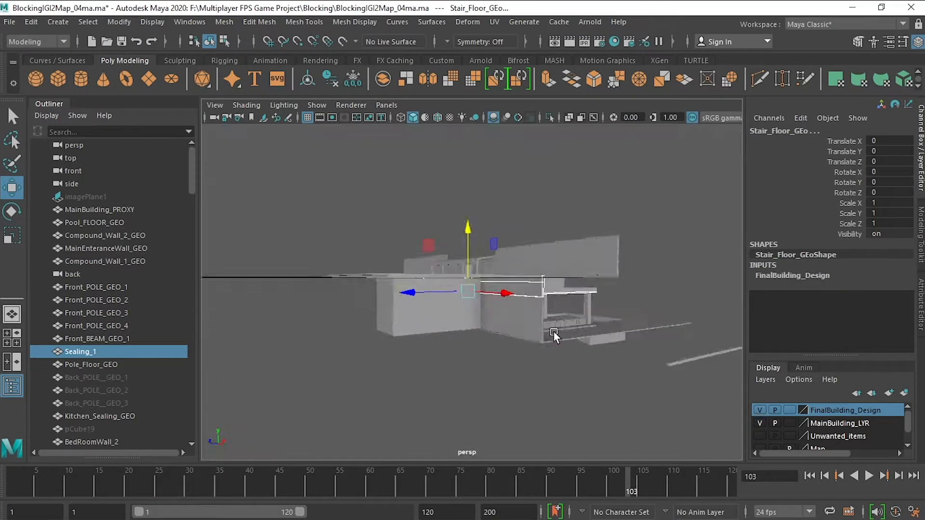
pyautogui.keyDown('shift'); pyautogui.click(318, 355); pyautogui.keyUp('shift')
pyautogui.press('space')
pyautogui.click(550, 118)
# Try to lower Stair_Floor_GEo towards the proxy's floor line, and undo the move
pyautogui.scroll(-4, 512, 349)
pyautogui.scroll(4, 500, 337)
pyautogui.click(487, 318)
pyautogui.keyDown('alt'); pyautogui.moveTo(515, 294); pyautogui.dragTo(485, 260, button='middle'); pyautogui.keyUp('alt')
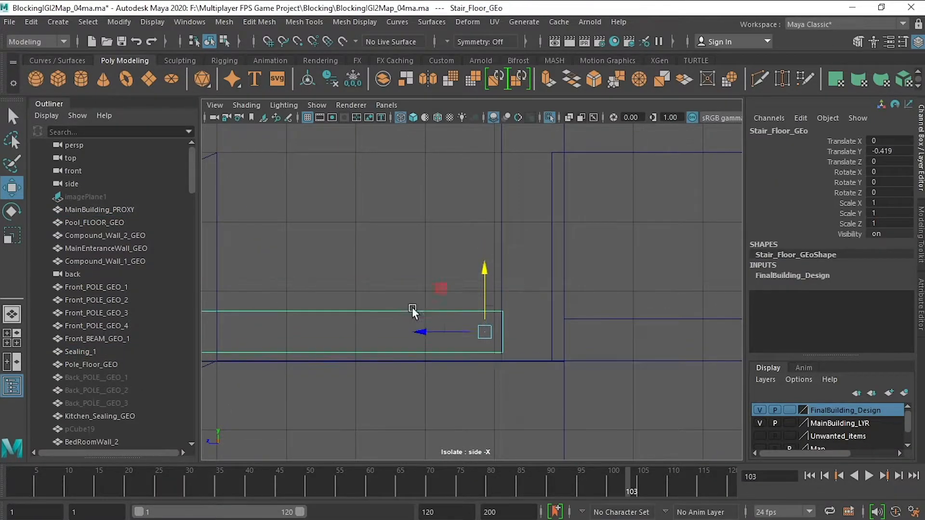
pyautogui.hotkey('ctrl', 'z')
# Lower Stair_Floor_GEo in the side view until it meets the proxy's floor line
pyautogui.scroll(-2, 483, 291)
pyautogui.keyDown('alt'); pyautogui.moveTo(367, 346); pyautogui.dragTo(511, 346, button='middle'); pyautogui.keyUp('alt')
pyautogui.scroll(-3, 524, 333)
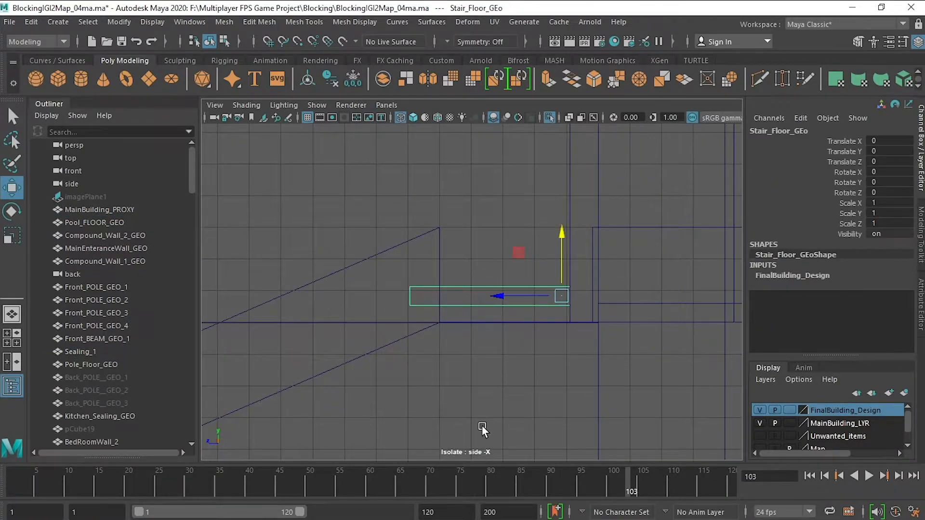
pyautogui.scroll(3, 524, 384)
pyautogui.scroll(2, 591, 329)
pyautogui.keyDown('alt'); pyautogui.moveTo(655, 323); pyautogui.dragTo(542, 304, button='middle'); pyautogui.keyUp('alt')
pyautogui.scroll(2, 543, 309)
pyautogui.moveTo(549, 389); pyautogui.dragTo(549, 434, button='middle')
# Fine-tune the height of Stair_Floor_GEo against the proxy outline to a Translate Y of about -0.544
pyautogui.scroll(-8, 592, 279)
pyautogui.scroll(8, 592, 278)
pyautogui.keyDown('alt'); pyautogui.moveTo(591, 278); pyautogui.dragTo(533, 275, button='middle'); pyautogui.keyUp('alt')
pyautogui.moveTo(590, 224); pyautogui.dragTo(590, 222)
pyautogui.scroll(-8, 590, 224)
pyautogui.keyDown('alt'); pyautogui.moveTo(465, 328); pyautogui.dragTo(417, 346, button='middle'); pyautogui.keyUp('alt')
pyautogui.scroll(-2, 481, 351)
pyautogui.click(432, 220)
pyautogui.keyDown('alt'); pyautogui.moveTo(481, 351); pyautogui.dragTo(510, 407, button='middle'); pyautogui.keyUp('alt')
pyautogui.scroll(3, 511, 407)
pyautogui.scroll(-6, 510, 406)
# End the isolation, hide the MainBuilding_LYR layer and return to the perspective view of the building
pyautogui.click(550, 118)
pyautogui.click(760, 424)
pyautogui.scroll(-4, 475, 351)
pyautogui.press('space')
pyautogui.click(499, 393)
pyautogui.keyDown('alt'); pyautogui.moveTo(499, 393); pyautogui.dragTo(431, 321); pyautogui.keyUp('alt')
# Hide the mesh that blocks the view of the staircase interior
pyautogui.click(273, 360)
pyautogui.press('h')
pyautogui.scroll(5, 273, 360)
pyautogui.keyDown('alt'); pyautogui.moveTo(376, 351); pyautogui.dragTo(533, 361); pyautogui.keyUp('alt')
# Try to lower the landing piece beside the stairs, and undo the move
pyautogui.click(533, 367)
pyautogui.click(525, 251)
pyautogui.moveTo(483, 235); pyautogui.dragTo(482, 255)
pyautogui.hotkey('ctrl', 'z')
# Select pCube384, the stairs with their railings and Stairs_Support_GEO together
pyautogui.click(511, 321)
pyautogui.click(511, 307)
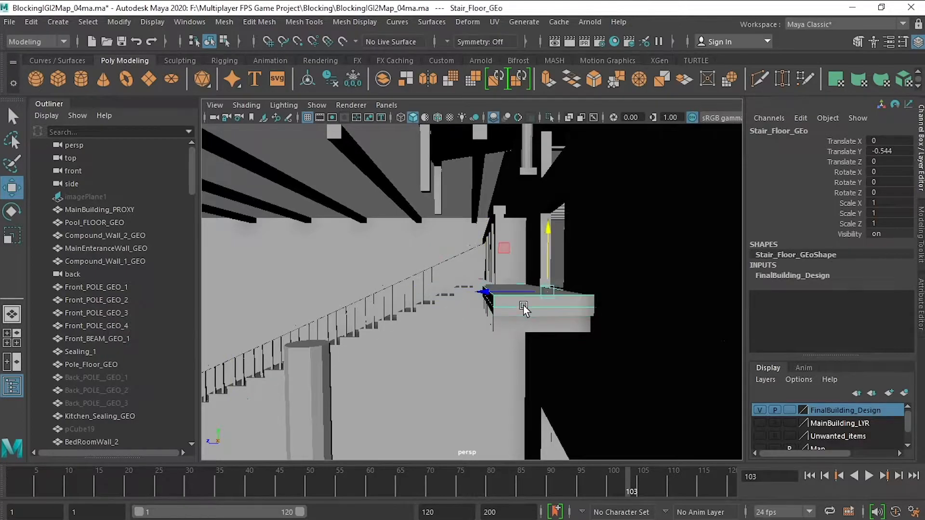
pyautogui.click(523, 305)
pyautogui.keyDown('alt'); pyautogui.moveTo(523, 305); pyautogui.dragTo(536, 357); pyautogui.keyUp('alt')
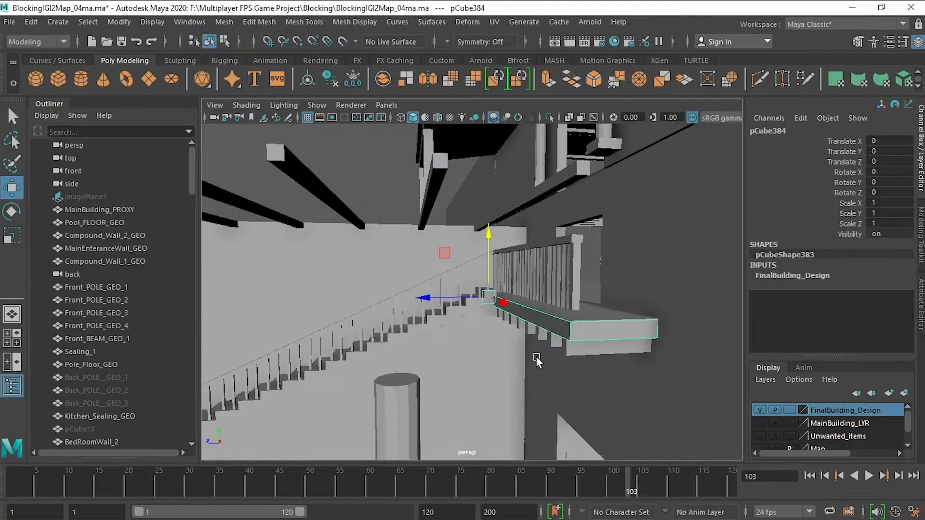
pyautogui.keyDown('shift'); pyautogui.click(486, 299); pyautogui.keyUp('shift')
pyautogui.keyDown('alt'); pyautogui.moveTo(485, 300); pyautogui.dragTo(421, 373); pyautogui.keyUp('alt')
pyautogui.scroll(4, 414, 327)
pyautogui.keyDown('shift'); pyautogui.click(407, 279); pyautogui.keyUp('shift')
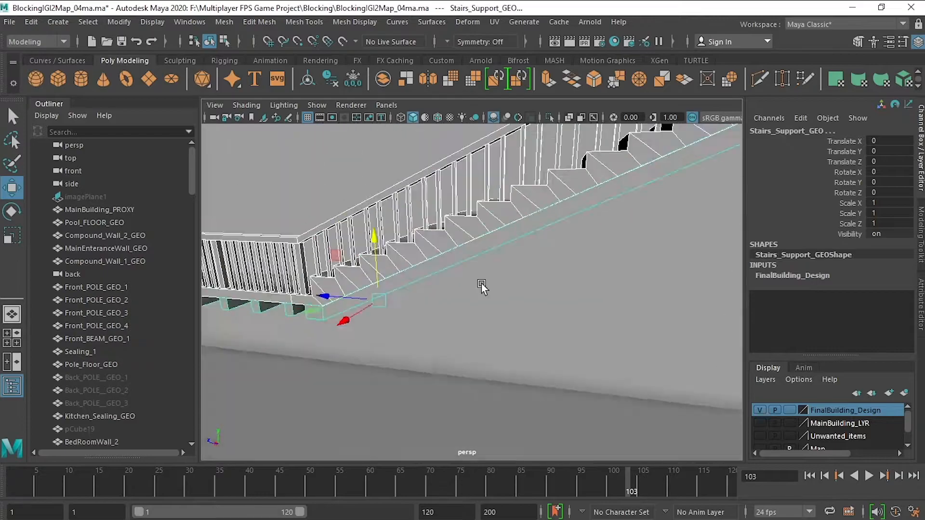
pyautogui.keyDown('alt'); pyautogui.moveTo(406, 278); pyautogui.dragTo(448, 287); pyautogui.keyUp('alt')
# Lower the staircase parts in the side view to line up with Stair_Floor_GEo, bringing pCube384 to a Translate Y of -0.564
pyautogui.press('space')
pyautogui.press('space')
pyautogui.press('d')
pyautogui.keyDown('alt'); pyautogui.moveTo(609, 365); pyautogui.dragTo(417, 334, button='middle'); pyautogui.keyUp('alt')
pyautogui.scroll(3, 417, 334)
pyautogui.scroll(6, 462, 309)
pyautogui.click(537, 346)
pyautogui.scroll(3, 522, 342)
pyautogui.keyDown('alt'); pyautogui.moveTo(522, 342); pyautogui.dragTo(452, 271, button='middle'); pyautogui.keyUp('alt')
pyautogui.scroll(6, 530, 294)
pyautogui.moveTo(601, 315); pyautogui.dragTo(601, 294)
pyautogui.scroll(-8, 539, 278)
pyautogui.keyDown('alt'); pyautogui.moveTo(539, 278); pyautogui.dragTo(567, 182, button='middle'); pyautogui.keyUp('alt')
pyautogui.moveTo(523, 135); pyautogui.dragTo(524, 218)
pyautogui.scroll(-8, 511, 276)
# Fine-tune the height of pCube384 in a close side view of the stairs
pyautogui.press('space')
pyautogui.keyDown('alt'); pyautogui.moveTo(686, 233); pyautogui.dragTo(563, 248); pyautogui.keyUp('alt')
pyautogui.scroll(6, 567, 241)
pyautogui.scroll(6, 568, 242)
pyautogui.scroll(4, 611, 398)
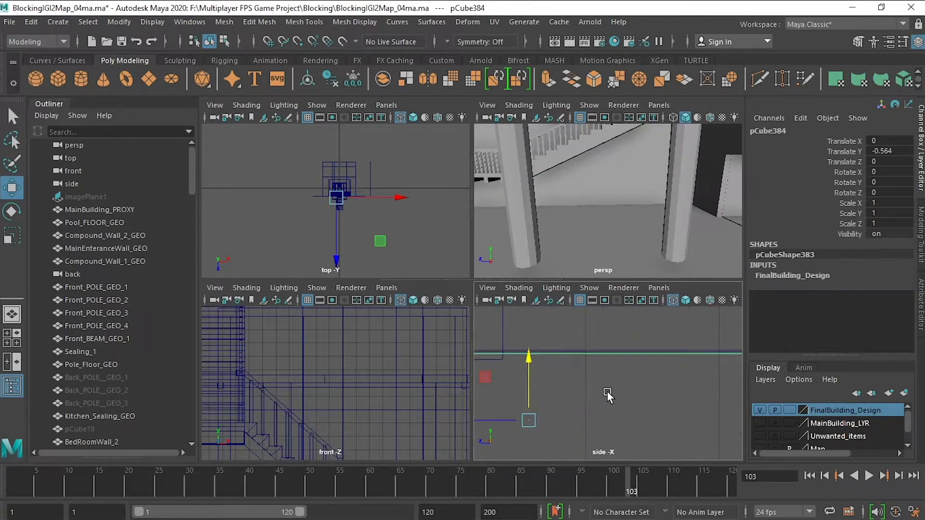
pyautogui.press('space')
pyautogui.scroll(-3, 530, 356)
pyautogui.moveTo(362, 303); pyautogui.dragTo(362, 298)
pyautogui.scroll(-5, 554, 357)
# Examine the lowered staircase from several perspective angles
pyautogui.press('space')
pyautogui.scroll(-8, 559, 220)
pyautogui.keyDown('alt'); pyautogui.moveTo(559, 220); pyautogui.dragTo(547, 245); pyautogui.keyUp('alt')
pyautogui.scroll(8, 587, 224)
pyautogui.scroll(-5, 588, 224)
pyautogui.keyDown('alt'); pyautogui.moveTo(588, 224); pyautogui.dragTo(588, 348); pyautogui.keyUp('alt')
pyautogui.scroll(5, 635, 252)
pyautogui.press('space')
pyautogui.scroll(5, 367, 265)
# Select the full range of scene meshes from Pool_FLOOR_GEO onward and unhide them, including the back poles and pCube19
pyautogui.scroll(-8, 588, 349)
pyautogui.scroll(-10, 137, 374)
pyautogui.click(137, 374)
pyautogui.scroll(10, 137, 374)
pyautogui.keyDown('shift'); pyautogui.click(96, 223); pyautogui.keyUp('shift')
pyautogui.scroll(8, 481, 313)
pyautogui.keyDown('alt'); pyautogui.moveTo(481, 313); pyautogui.dragTo(481, 273); pyautogui.keyUp('alt')
pyautogui.click(470, 217)
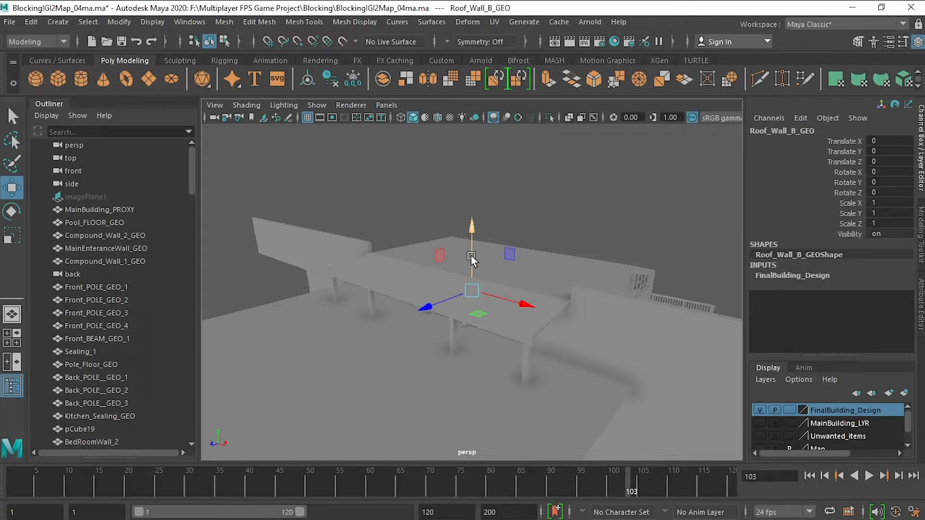
pyautogui.keyDown('alt'); pyautogui.moveTo(470, 255); pyautogui.dragTo(455, 331); pyautogui.keyUp('alt')
pyautogui.click(424, 221)
pyautogui.keyDown('alt'); pyautogui.moveTo(424, 221); pyautogui.dragTo(481, 260); pyautogui.keyUp('alt')
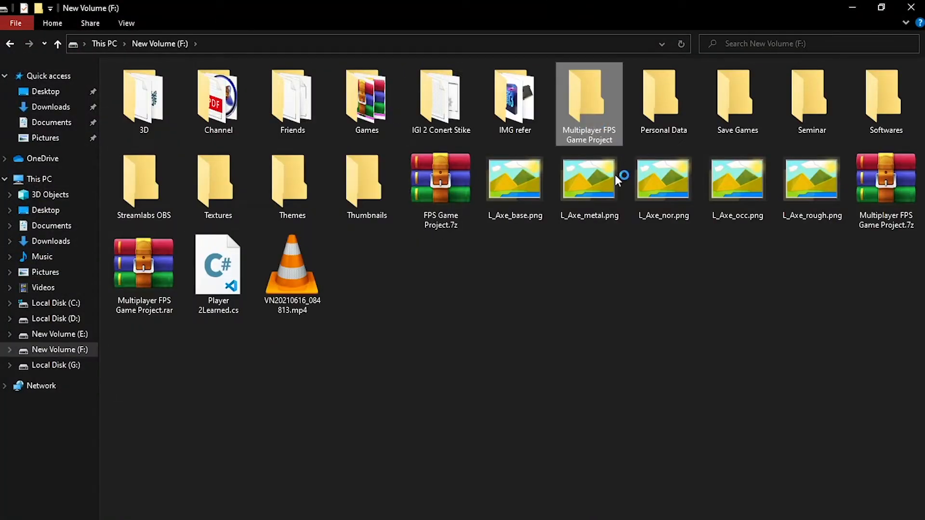
pyautogui.doubleClick(592, 120)
pyautogui.doubleClick(357, 104)
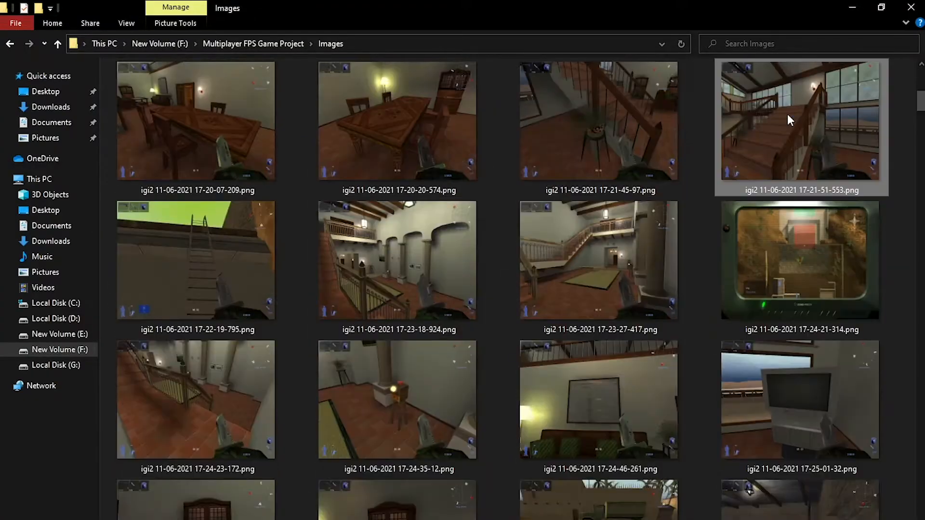
pyautogui.doubleClick(787, 120)
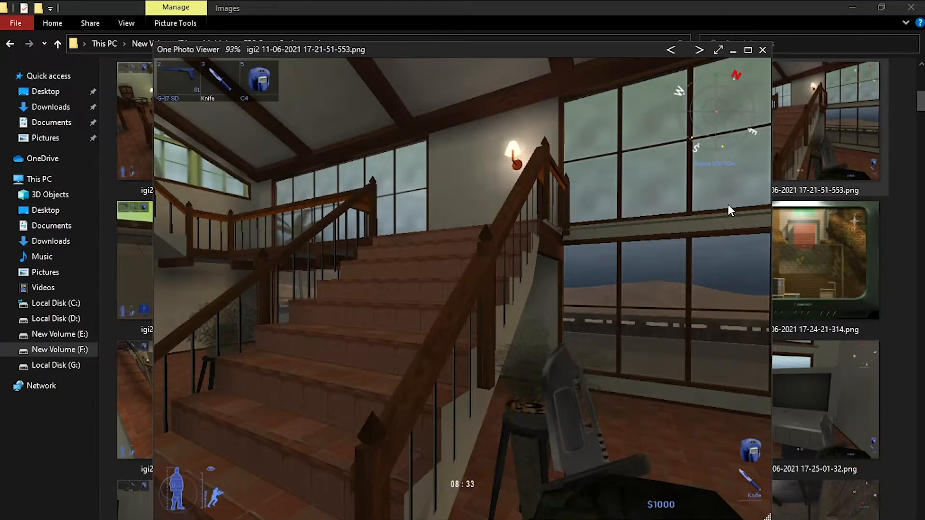
pyautogui.press('Escape')
pyautogui.scroll(4, 663, 293)
pyautogui.scroll(-1, 663, 295)
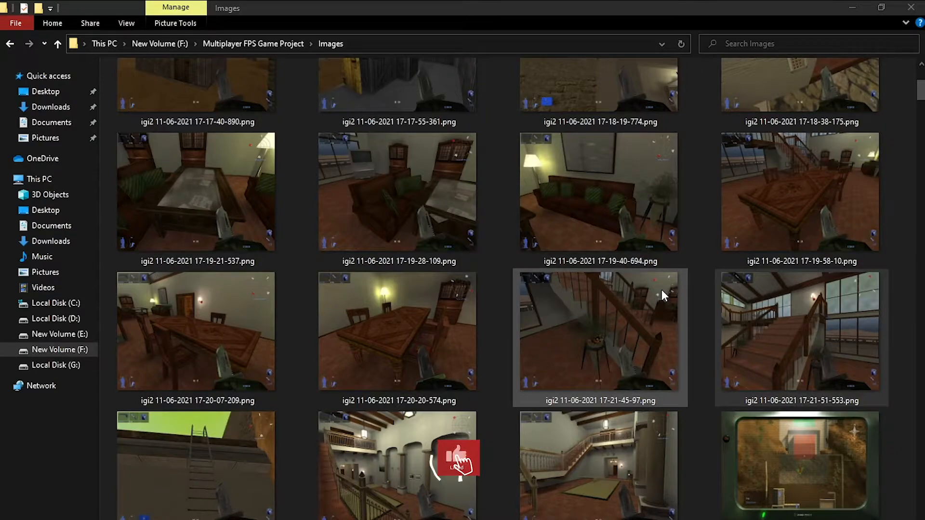
pyautogui.scroll(-4, 660, 290)
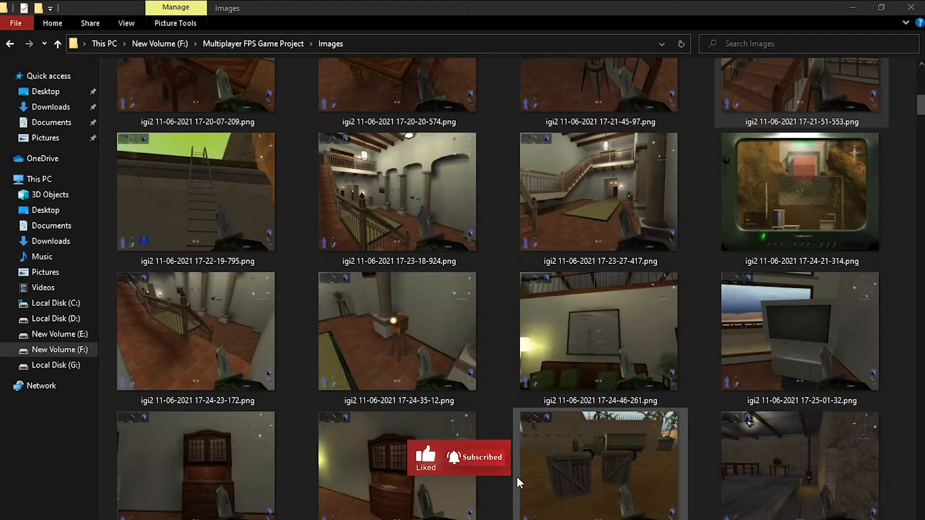
pyautogui.doubleClick(351, 214)
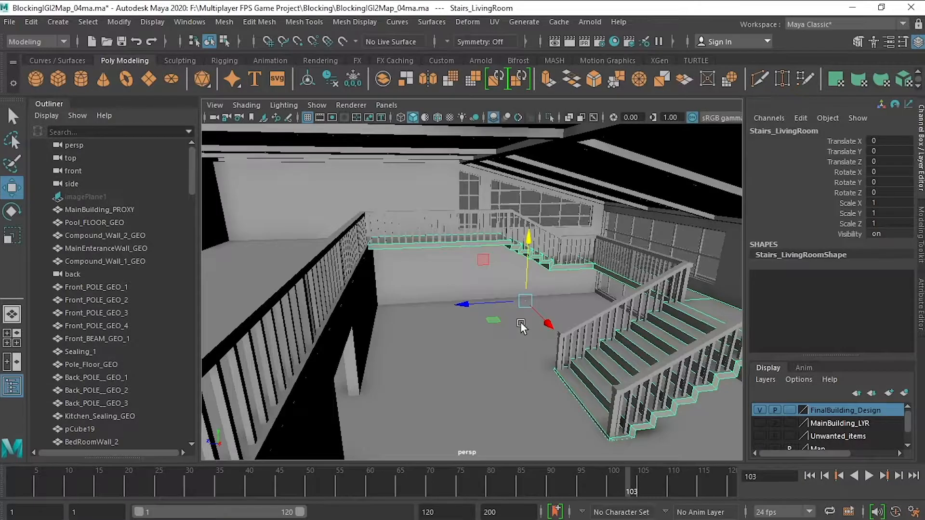
pyautogui.keyDown('alt'); pyautogui.moveTo(529, 321); pyautogui.dragTo(507, 358); pyautogui.keyUp('alt')
pyautogui.press('space')
pyautogui.press('space')
pyautogui.keyDown('alt'); pyautogui.moveTo(392, 329); pyautogui.dragTo(581, 366); pyautogui.keyUp('alt')
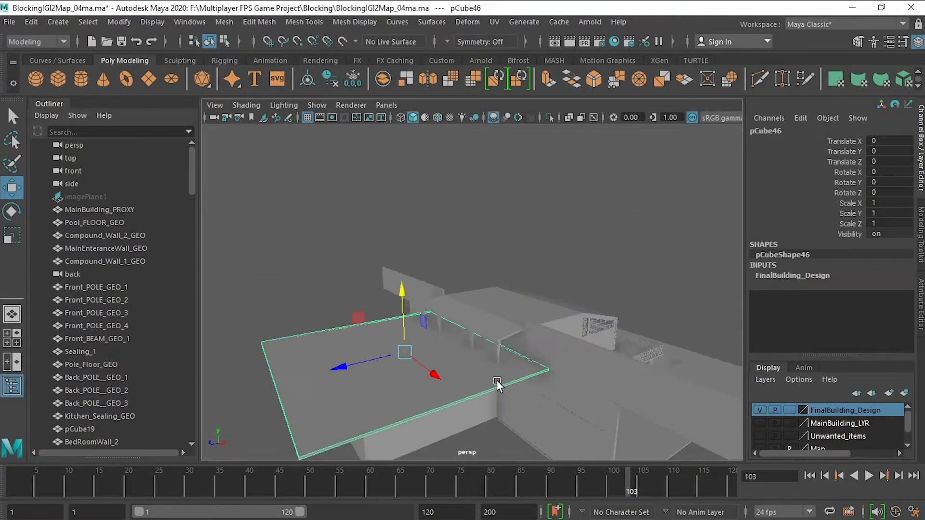
pyautogui.keyDown('alt'); pyautogui.moveTo(496, 367); pyautogui.dragTo(413, 355); pyautogui.keyUp('alt')
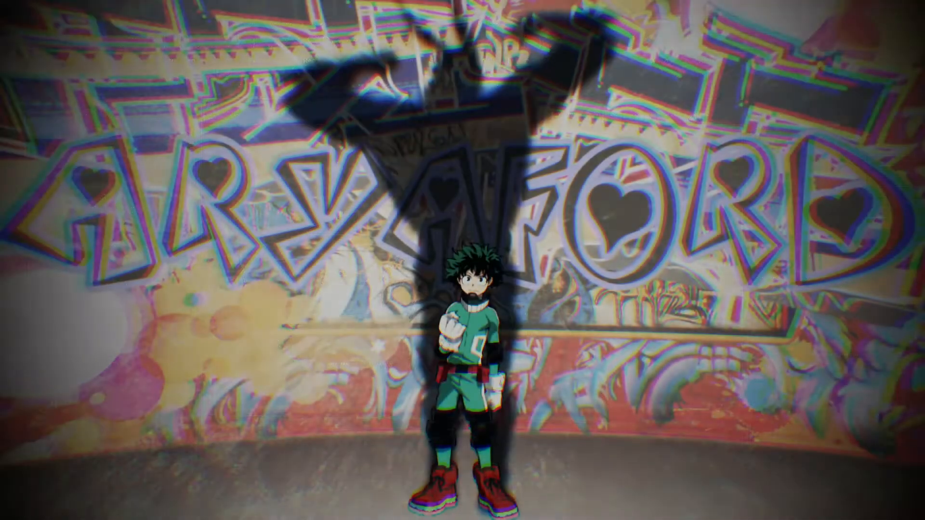